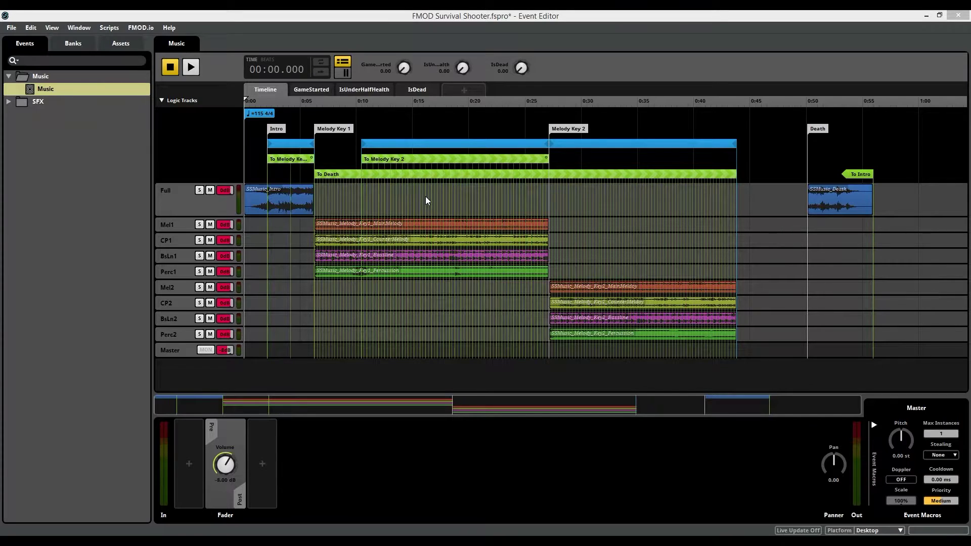
# - Play the Music event, raising GameStarted, IsUnderHalfHealth and IsDead to 1, then returning GameStarted to 0
pyautogui.click(315, 44)
pyautogui.press('space')
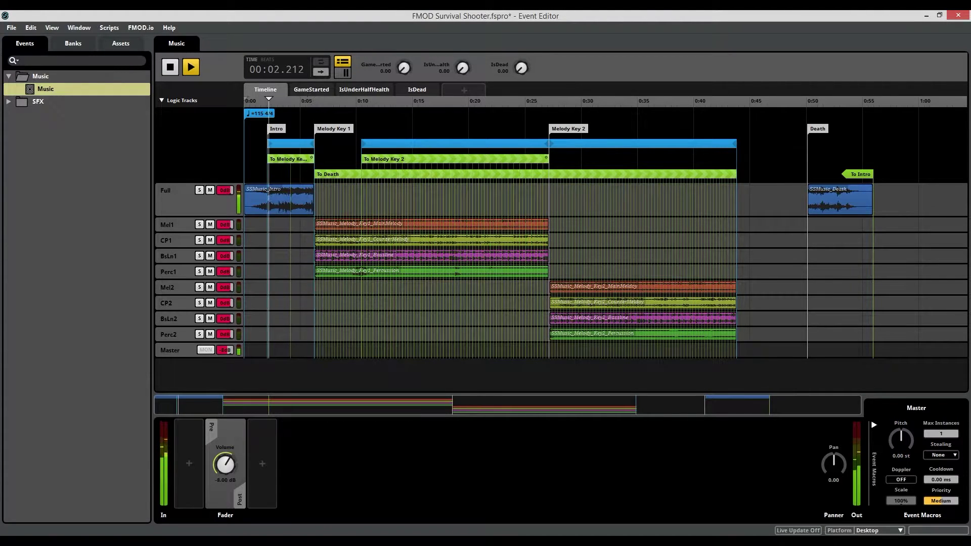
pyautogui.moveTo(404, 67); pyautogui.dragTo(508, 54)
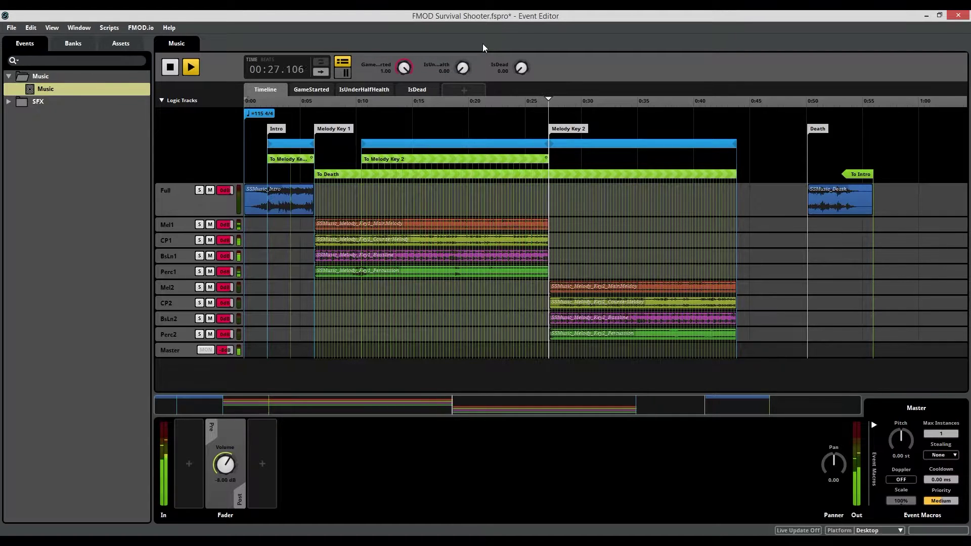
pyautogui.moveTo(461, 73); pyautogui.dragTo(470, 51)
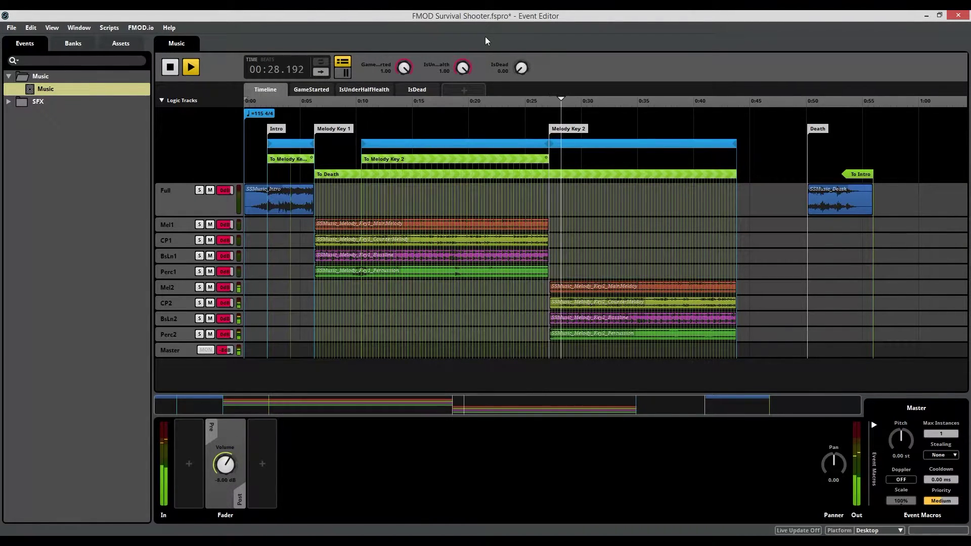
pyautogui.moveTo(522, 68); pyautogui.dragTo(538, 74)
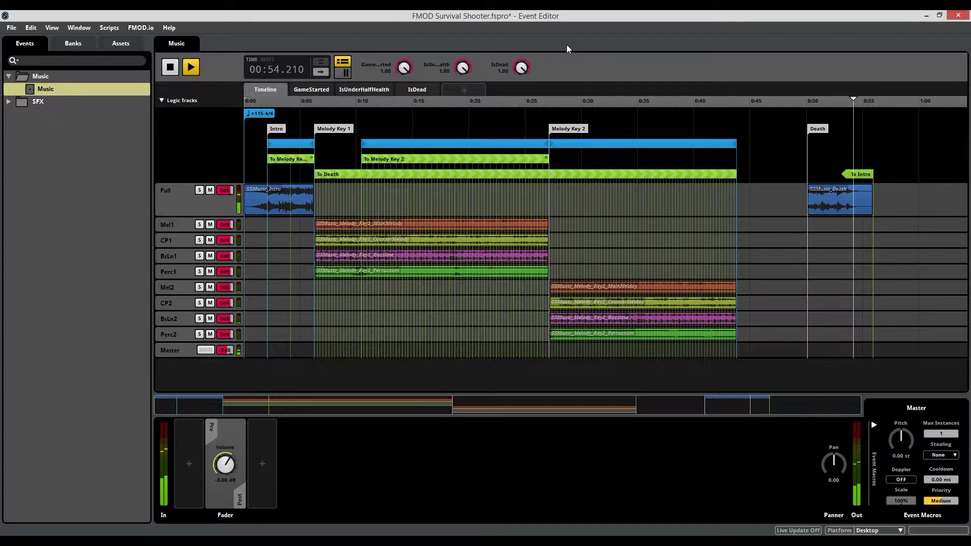
pyautogui.moveTo(412, 68); pyautogui.dragTo(411, 120)
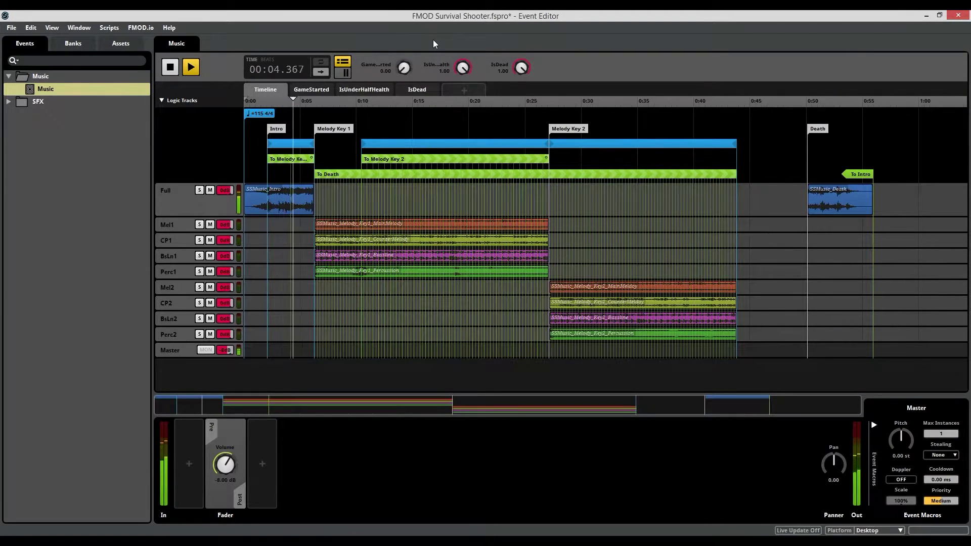
pyautogui.click(172, 68)
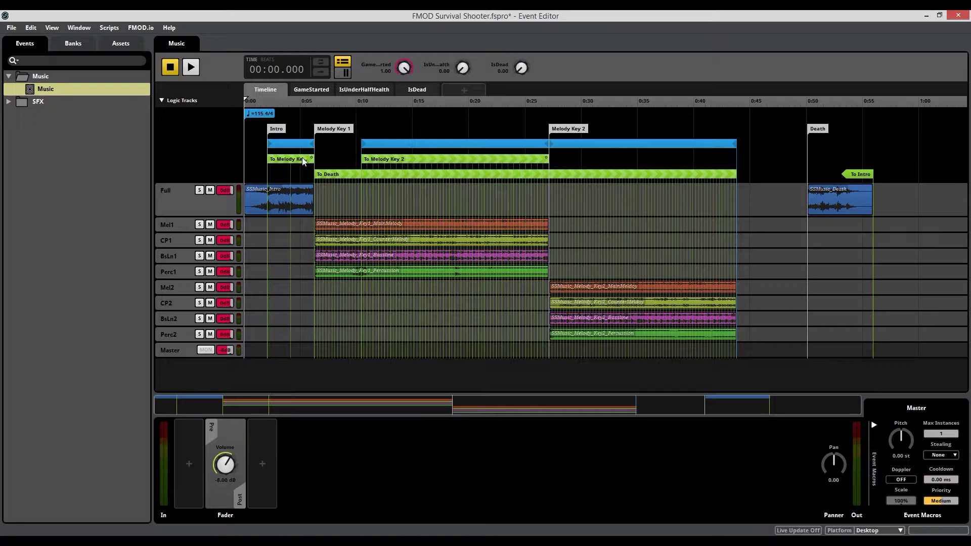
# - Adjust IsUnderHalfHealth, then zoom and scroll the timeline to inspect the transitions
pyautogui.scroll(2, 344, 96)
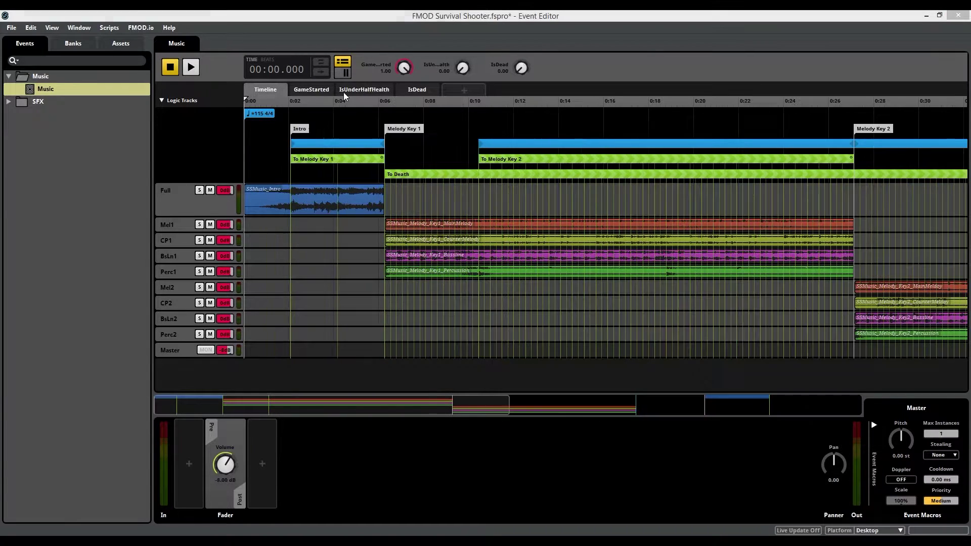
pyautogui.moveTo(463, 71); pyautogui.dragTo(462, 56)
pyautogui.moveTo(488, 408); pyautogui.dragTo(519, 408)
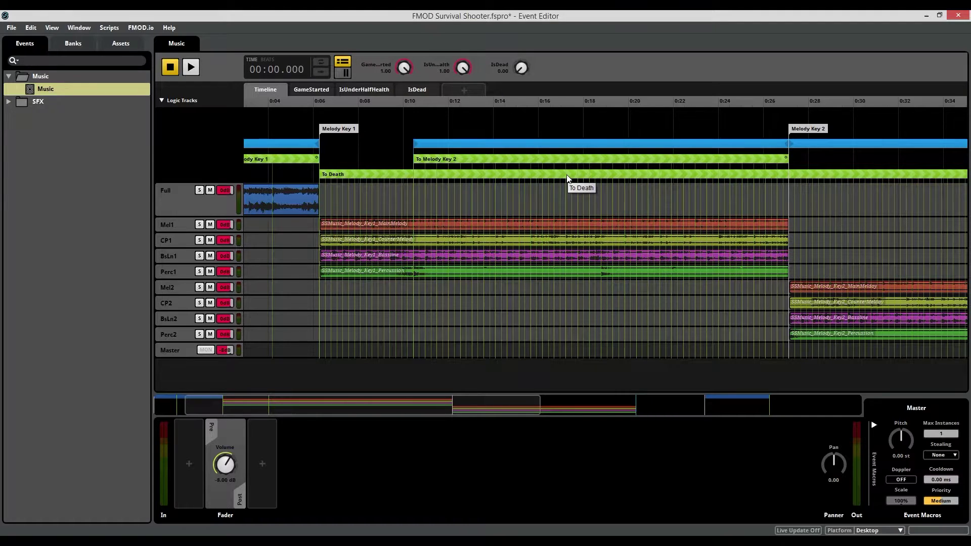
pyautogui.hscroll(-3, 538, 202)
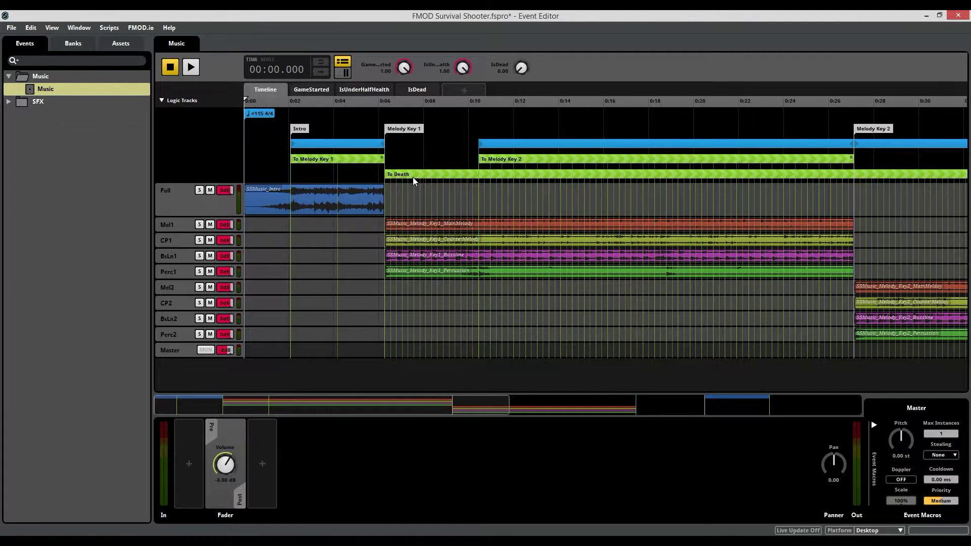
pyautogui.scroll(-3, 299, 277)
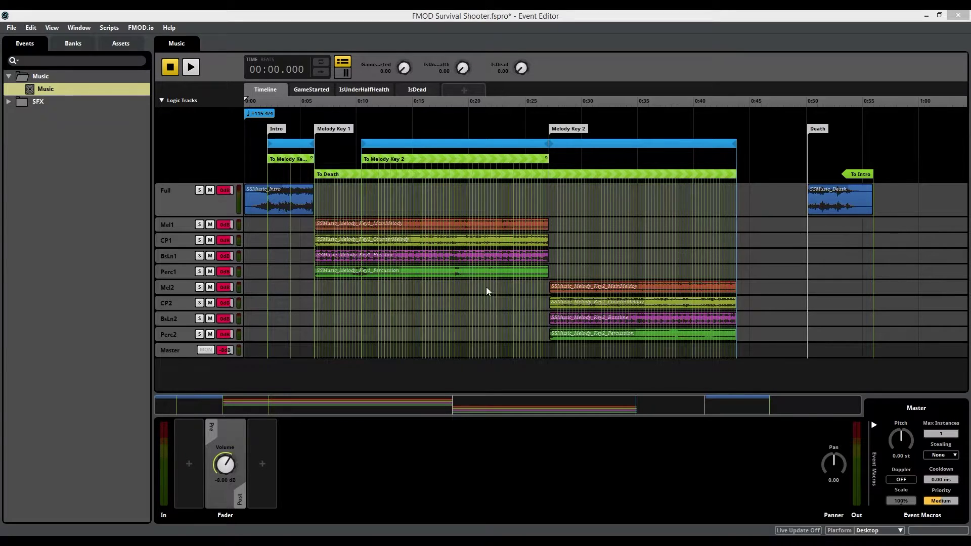
pyautogui.click(591, 127)
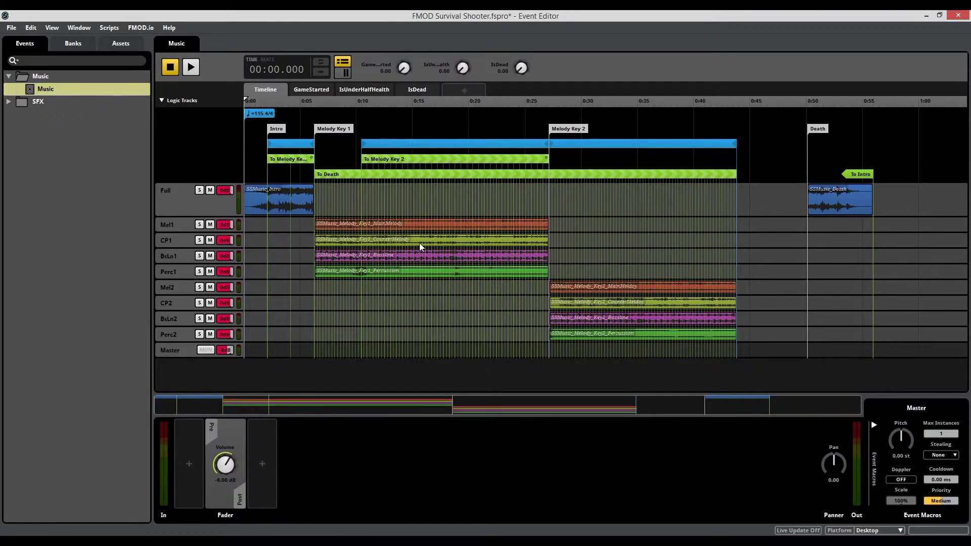
# - Play Melody Key 1 from about 0:10 with CP1 muted, unmute CP1, then stop
pyautogui.click(209, 241)
pyautogui.click(356, 102)
pyautogui.press('space')
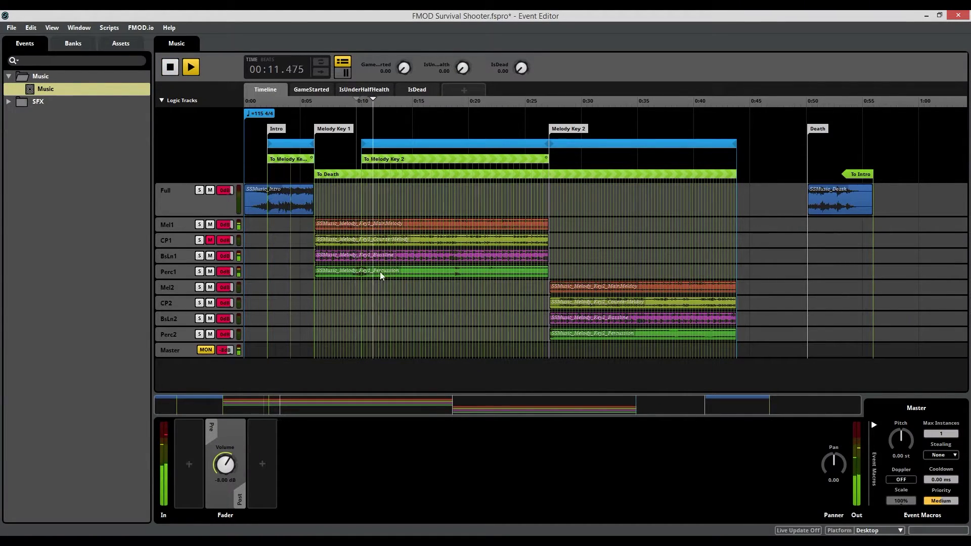
pyautogui.click(210, 241)
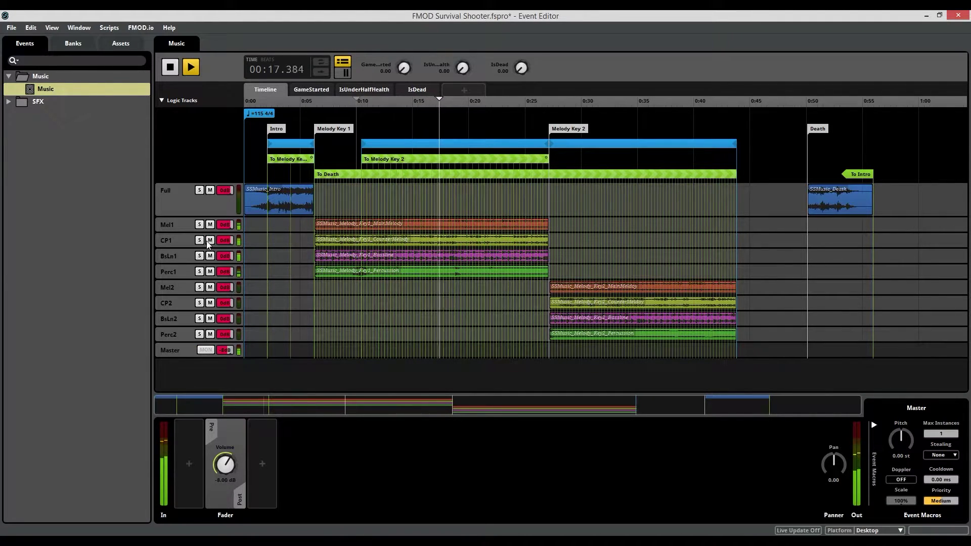
pyautogui.press('space')
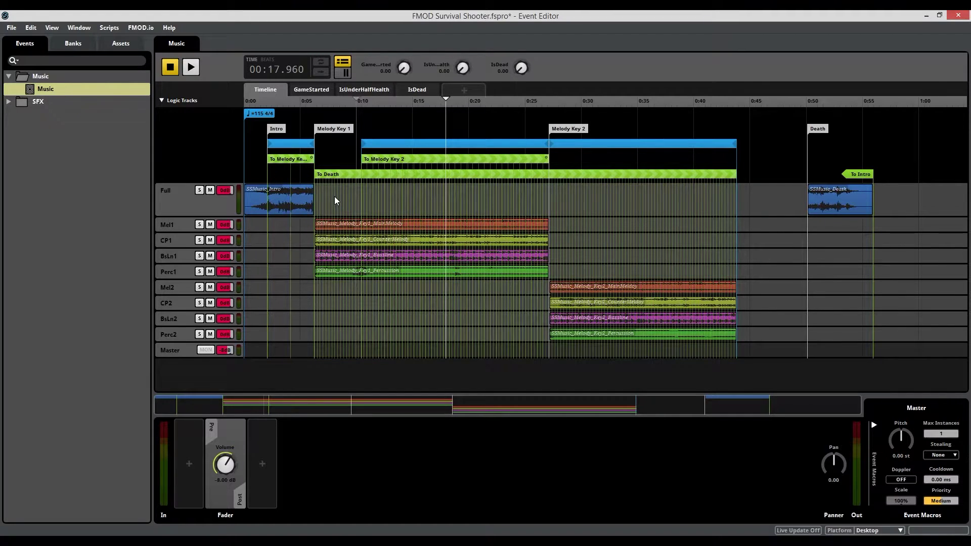
pyautogui.press('space')
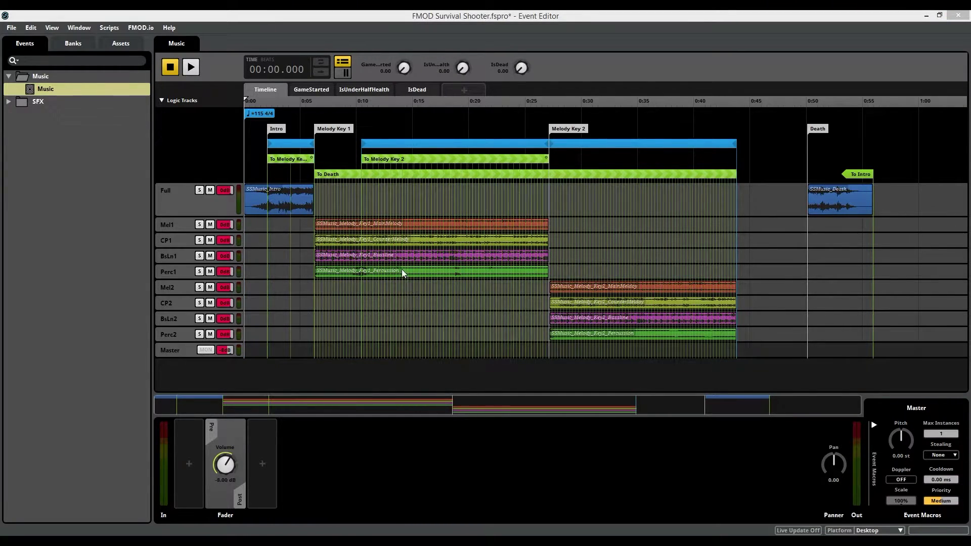
# - Colour the Key 1 MainMelody clip red and select the To Melody Key 1 transition region
pyautogui.rightClick(408, 224)
pyautogui.moveTo(508, 387)
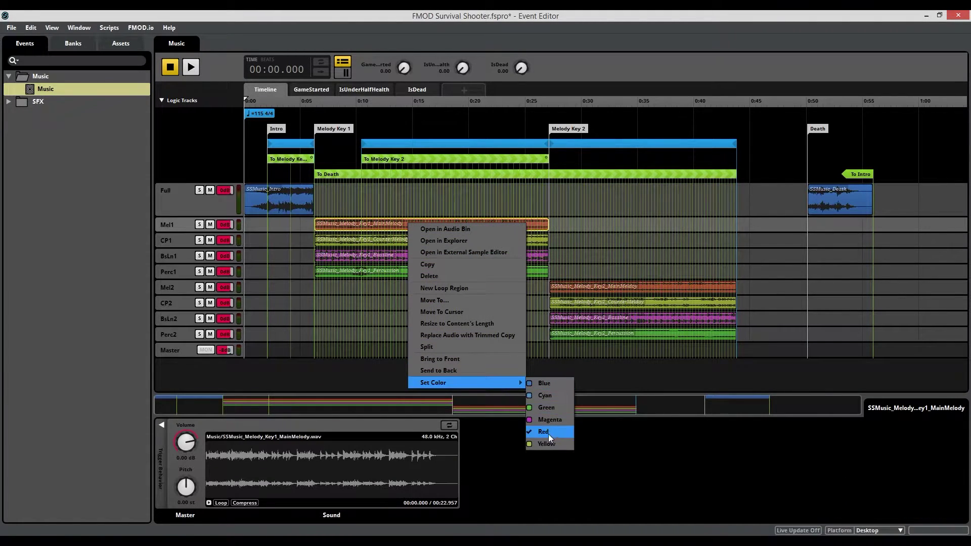
pyautogui.click(349, 372)
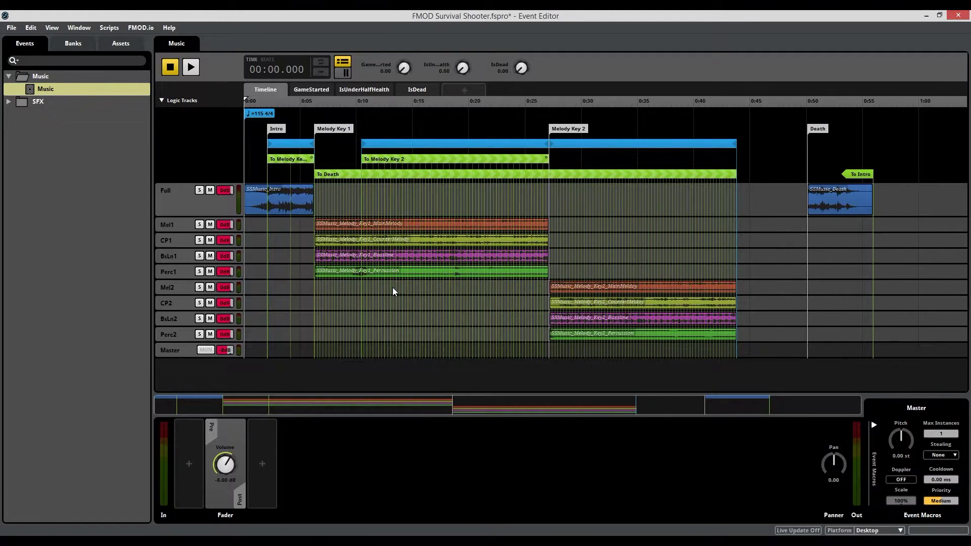
pyautogui.click(332, 159)
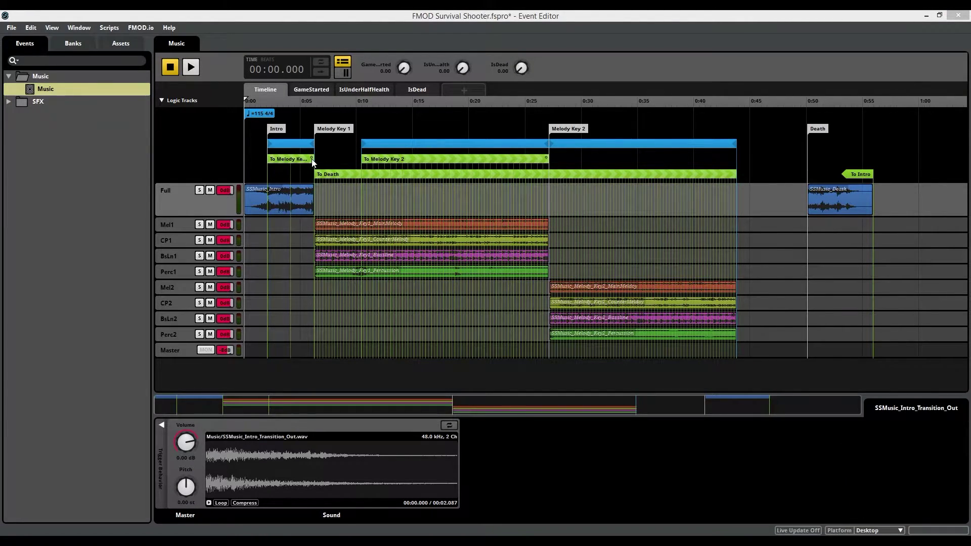
pyautogui.click(331, 159)
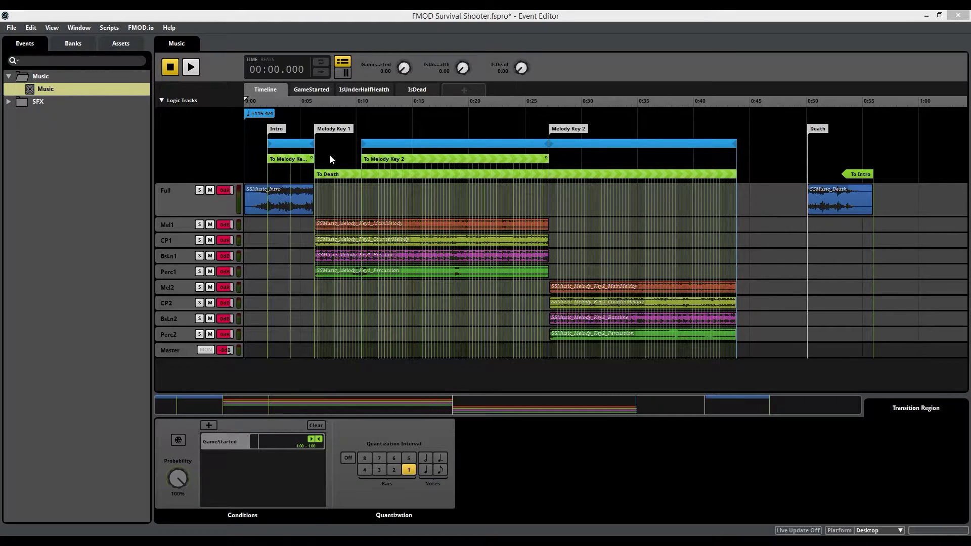
pyautogui.click(350, 181)
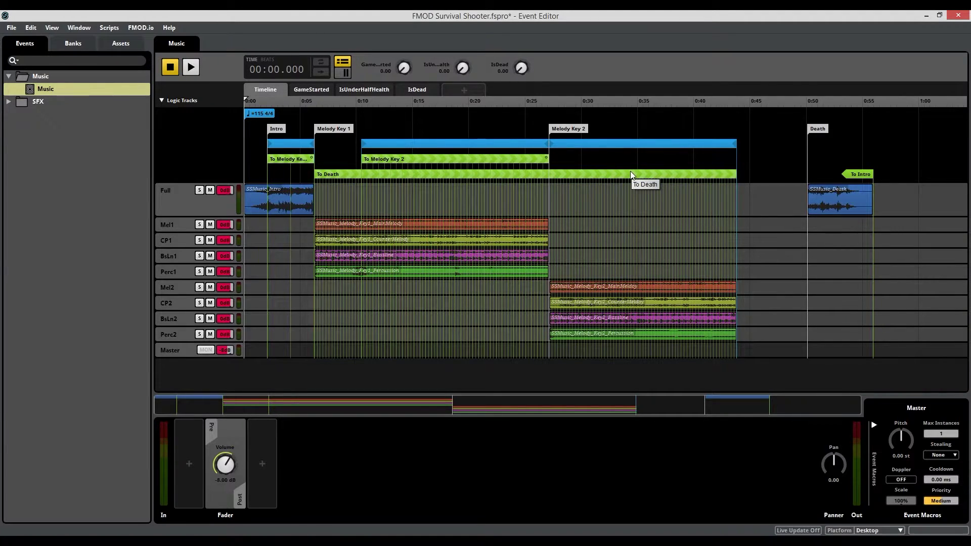
pyautogui.click(606, 173)
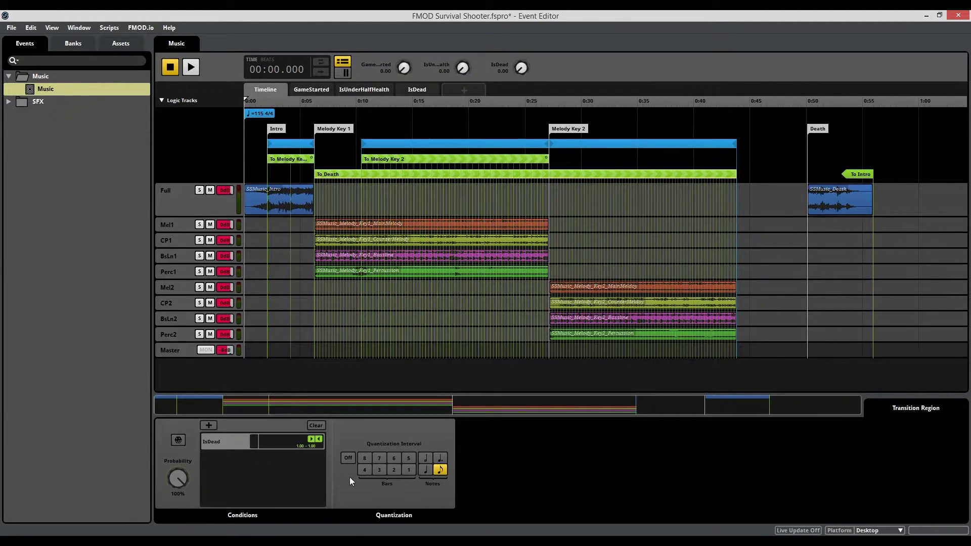
pyautogui.click(440, 470)
pyautogui.click(641, 150)
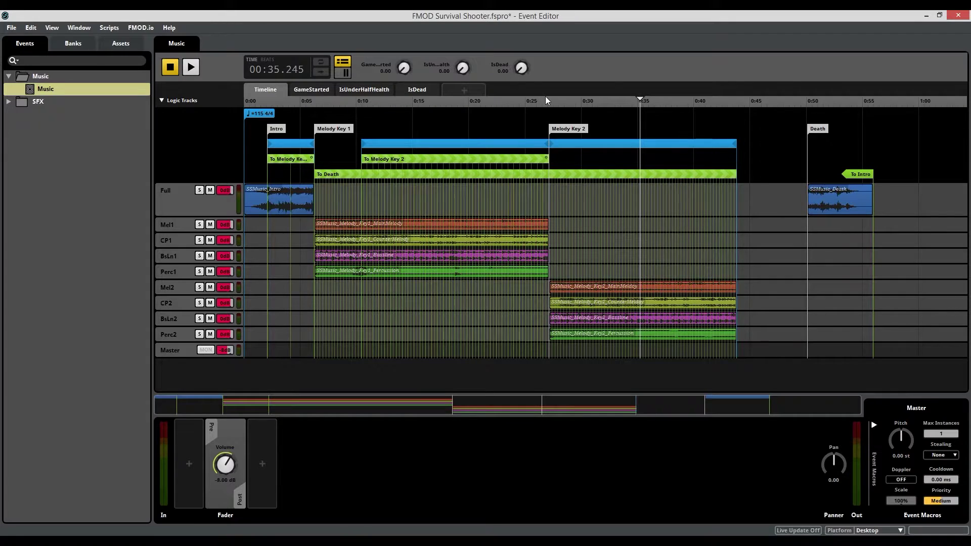
pyautogui.press('space')
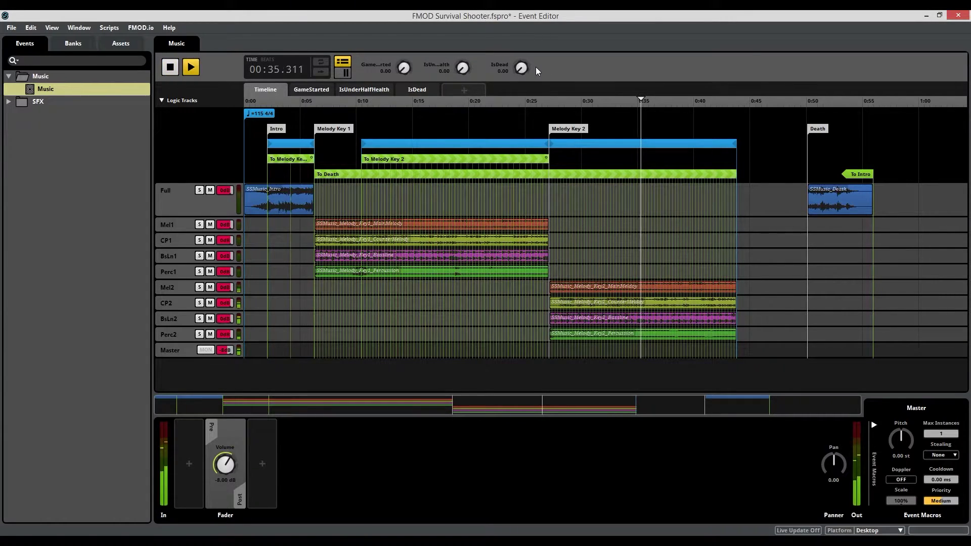
pyautogui.click(521, 71)
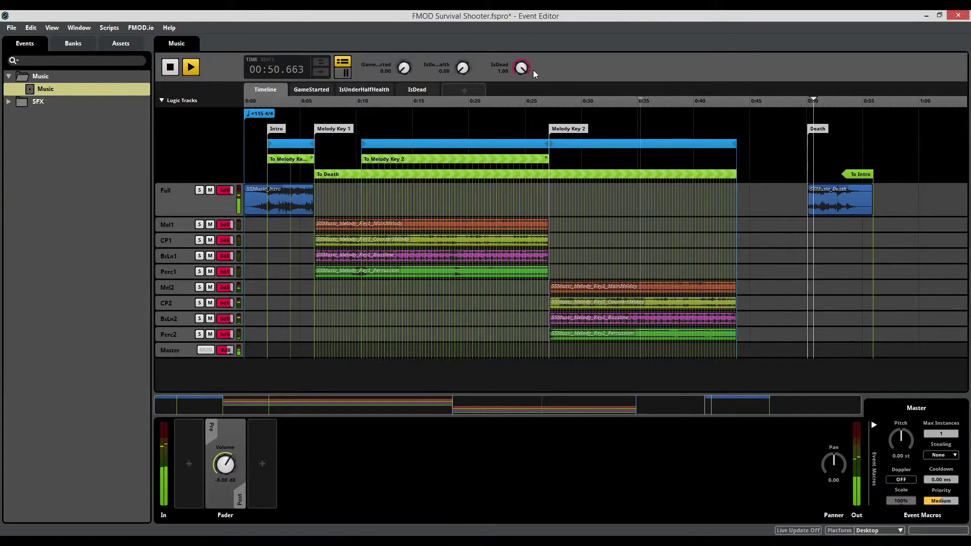
pyautogui.click(530, 68)
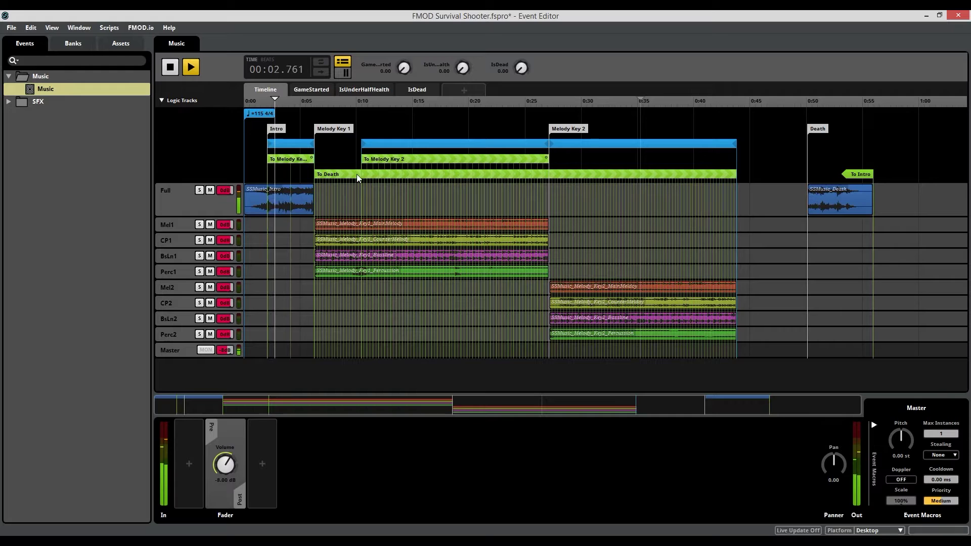
pyautogui.press('space')
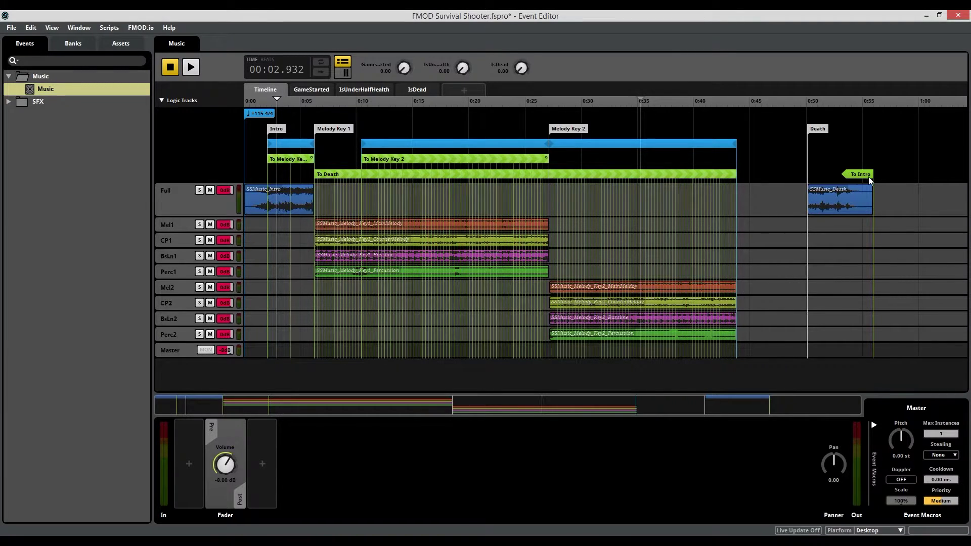
# - Open the To Melody Key 1 transition timeline, zoom in, and show time in beats
pyautogui.click(305, 160)
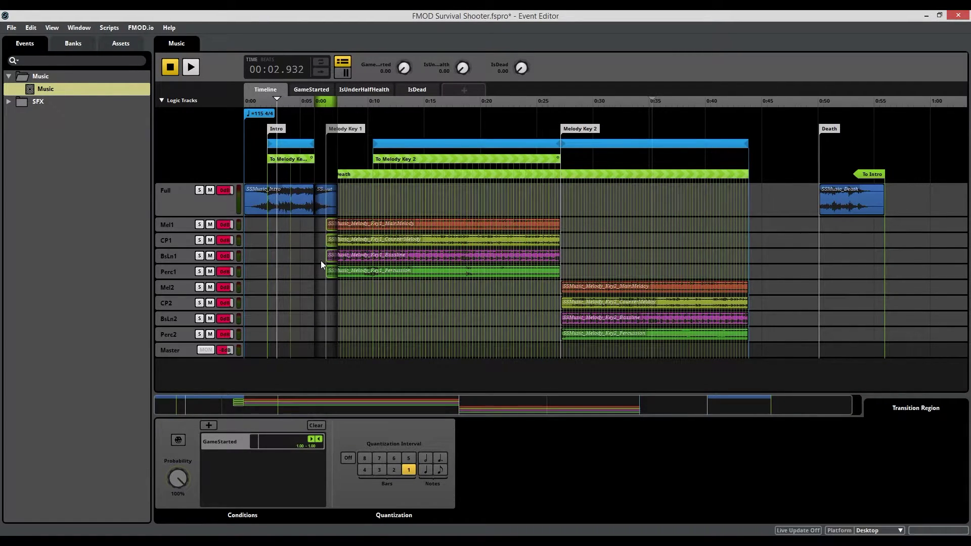
pyautogui.scroll(5, 321, 260)
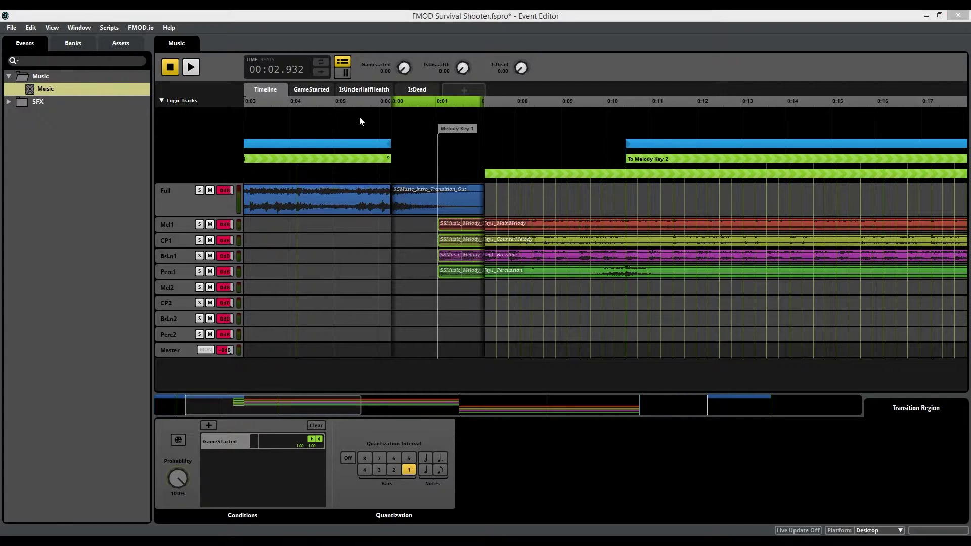
pyautogui.click(268, 59)
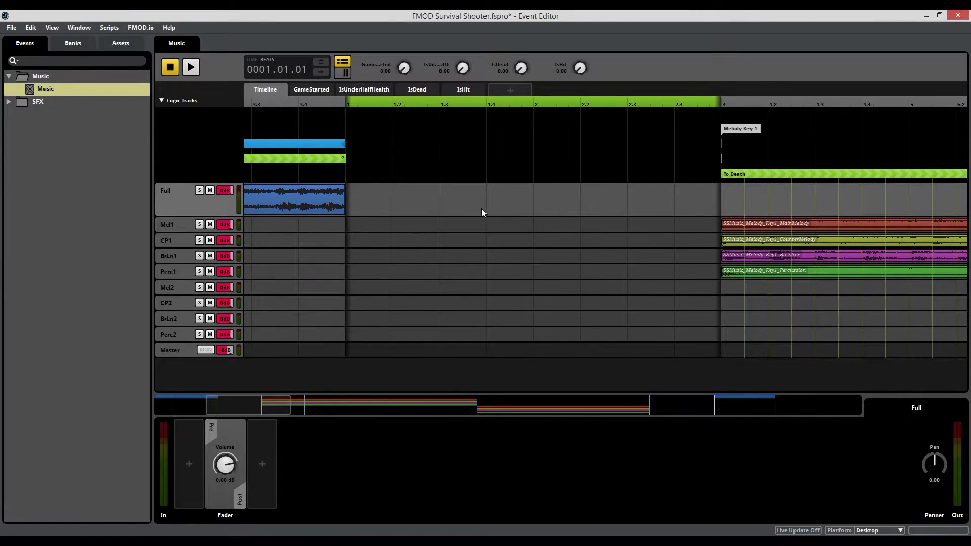
pyautogui.hotkey('ctrl', '4')
# - Place SSMusic_Intro_Transition_Out.wav on the Full track at beat 1 and preview it from the start and beat 1.3
pyautogui.write('music')
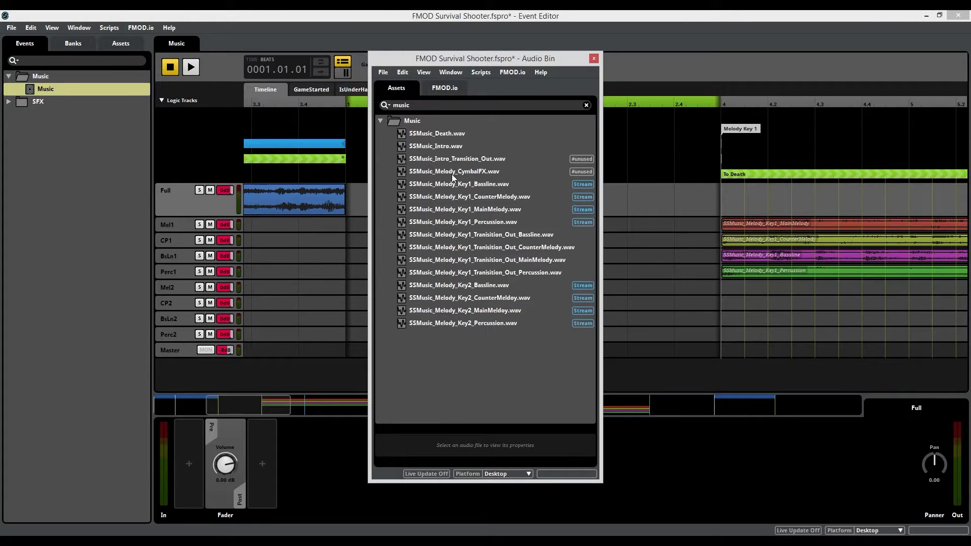
pyautogui.moveTo(457, 158); pyautogui.dragTo(354, 200)
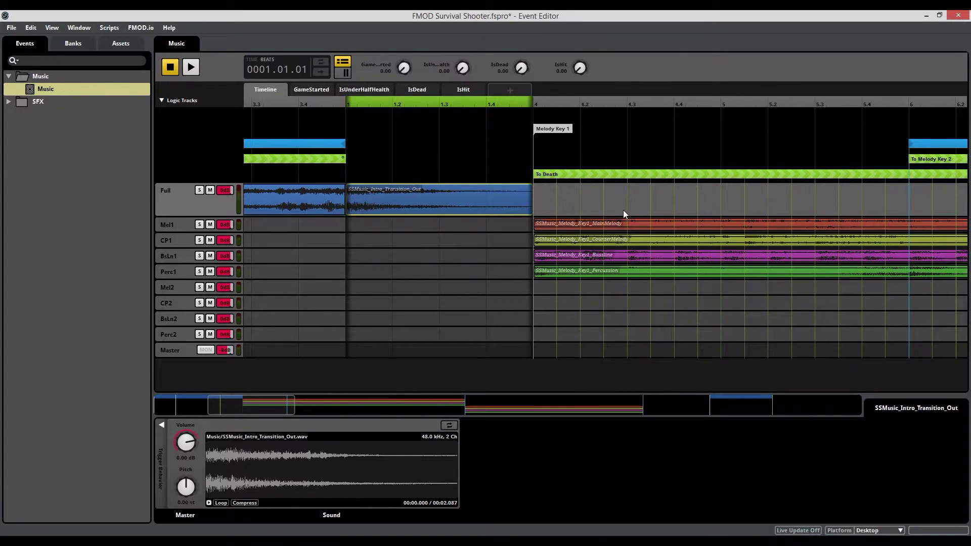
pyautogui.click(349, 103)
pyautogui.press('space')
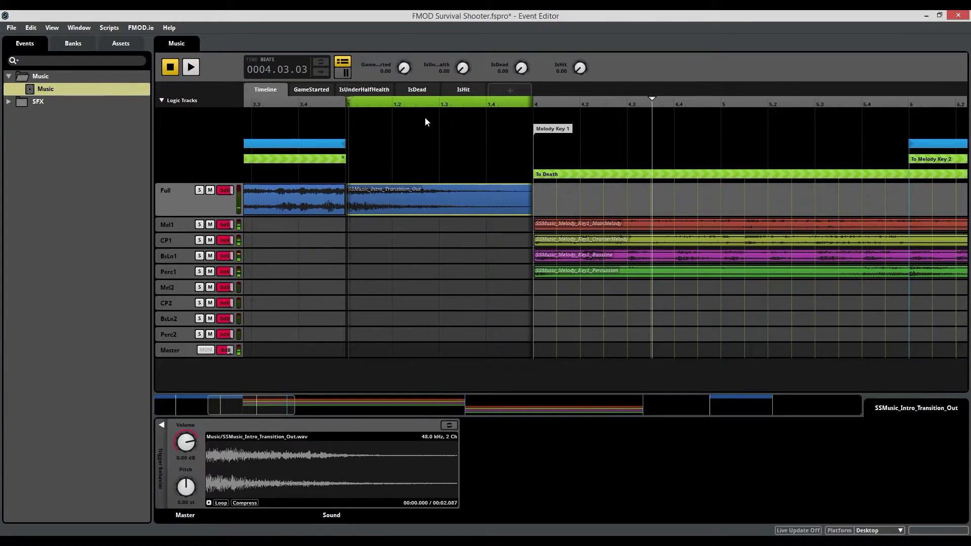
pyautogui.press('space')
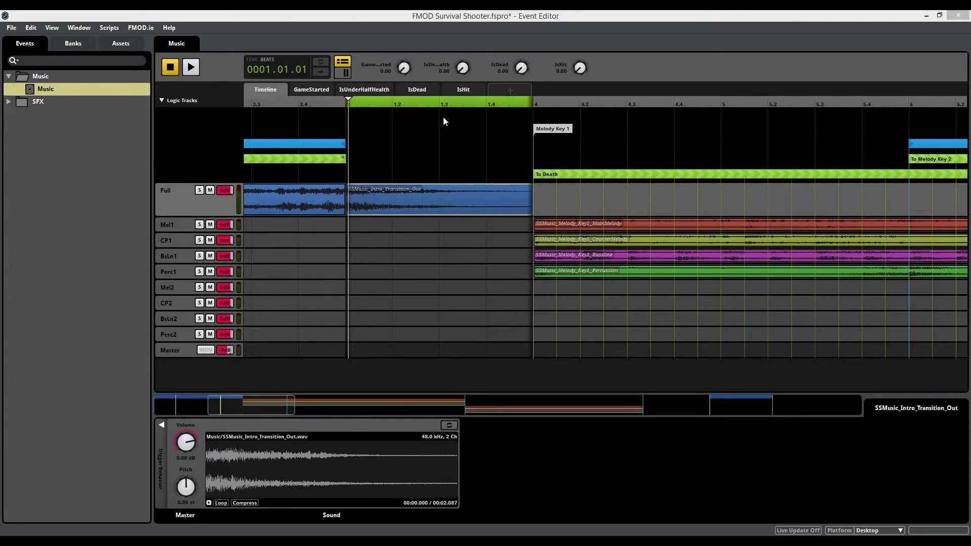
pyautogui.click(440, 103)
pyautogui.press('space')
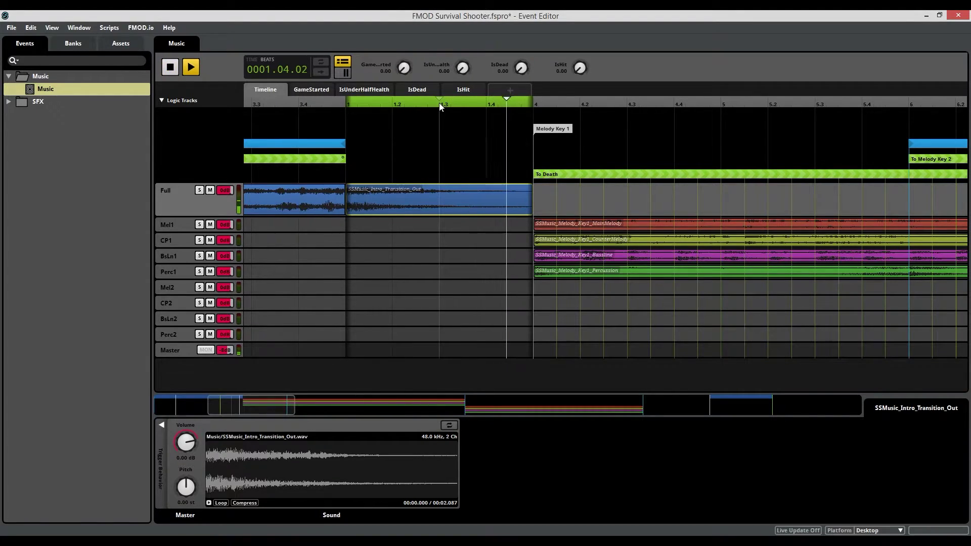
pyautogui.press('space')
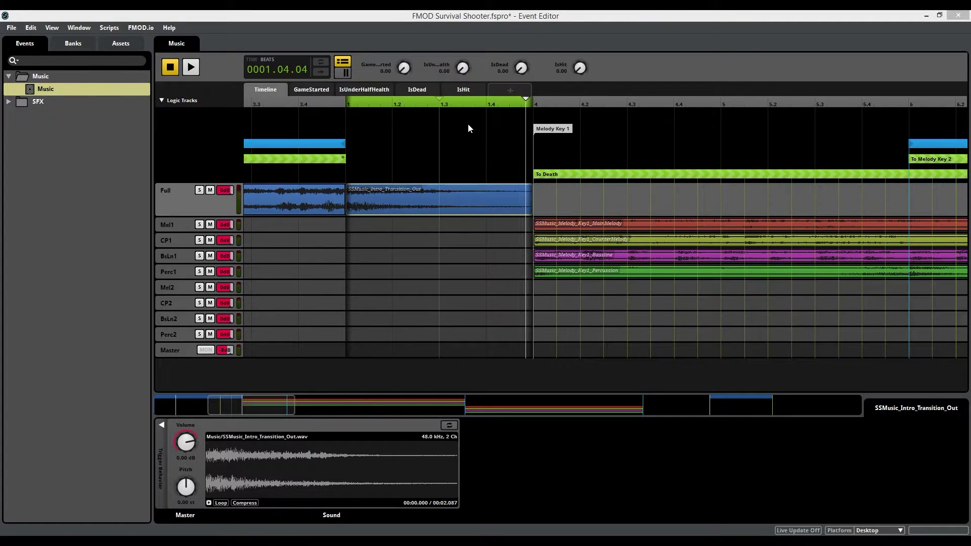
pyautogui.click(438, 119)
# - Resize the Mel1, CP1, BsLn1 and Perc1 tracks to Small
pyautogui.click(183, 226)
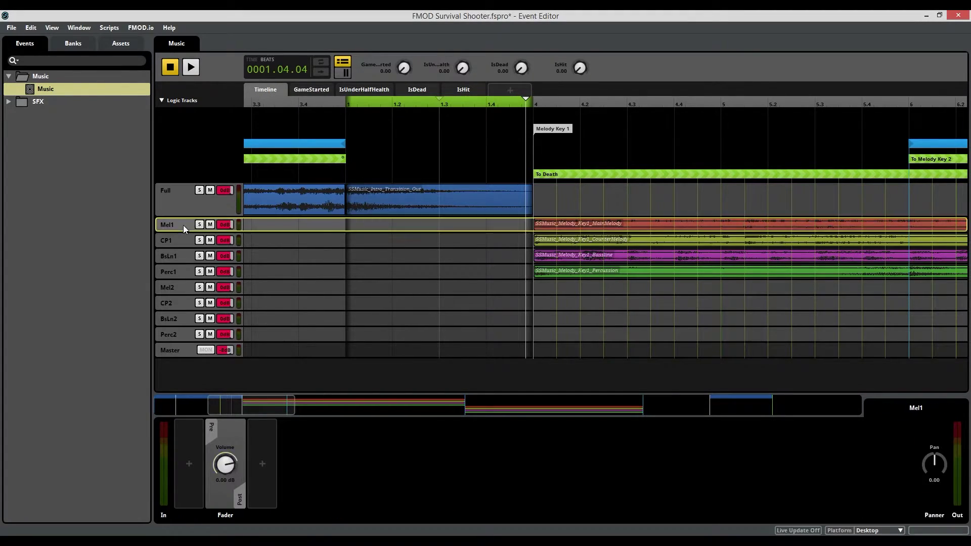
pyautogui.keyDown('shift'); pyautogui.click(186, 269); pyautogui.keyUp('shift')
pyautogui.rightClick(186, 268)
pyautogui.moveTo(242, 347)
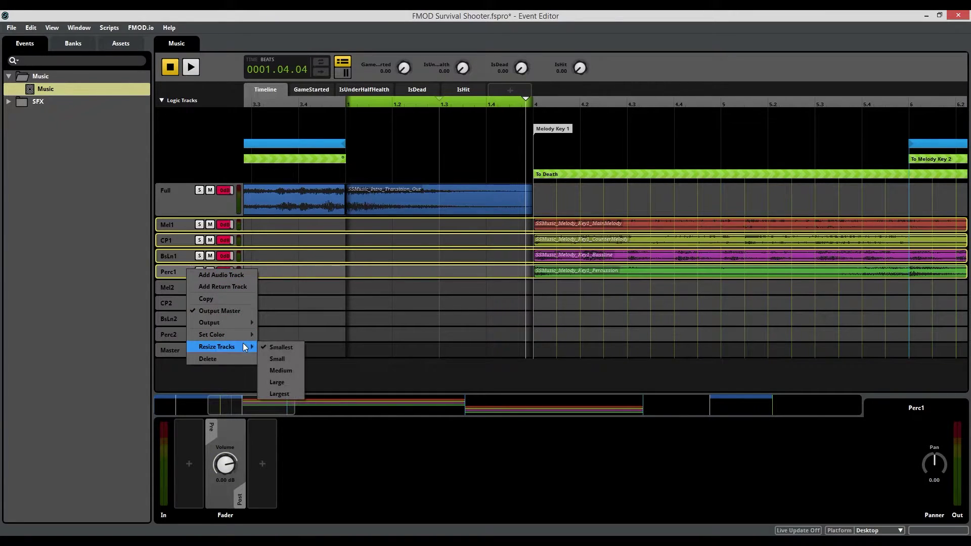
pyautogui.click(277, 359)
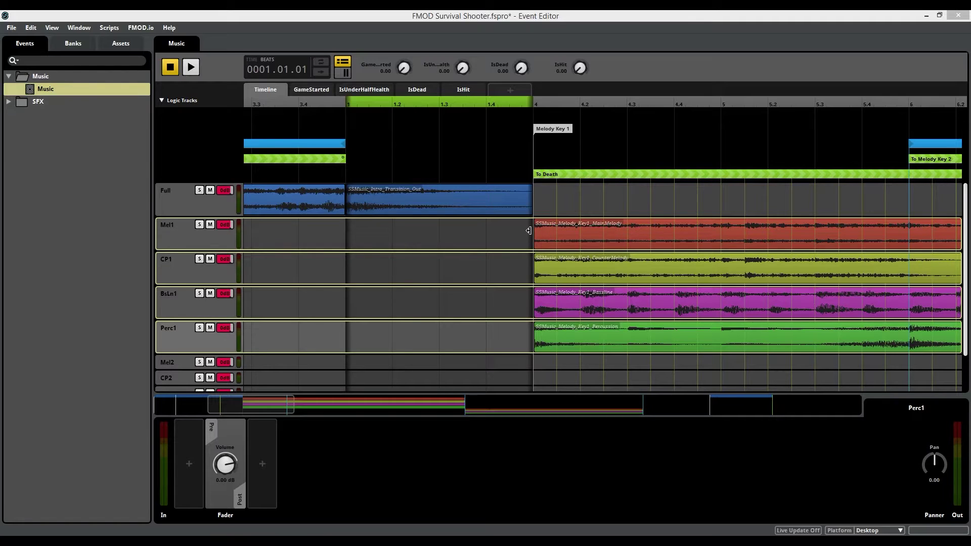
pyautogui.click(529, 231)
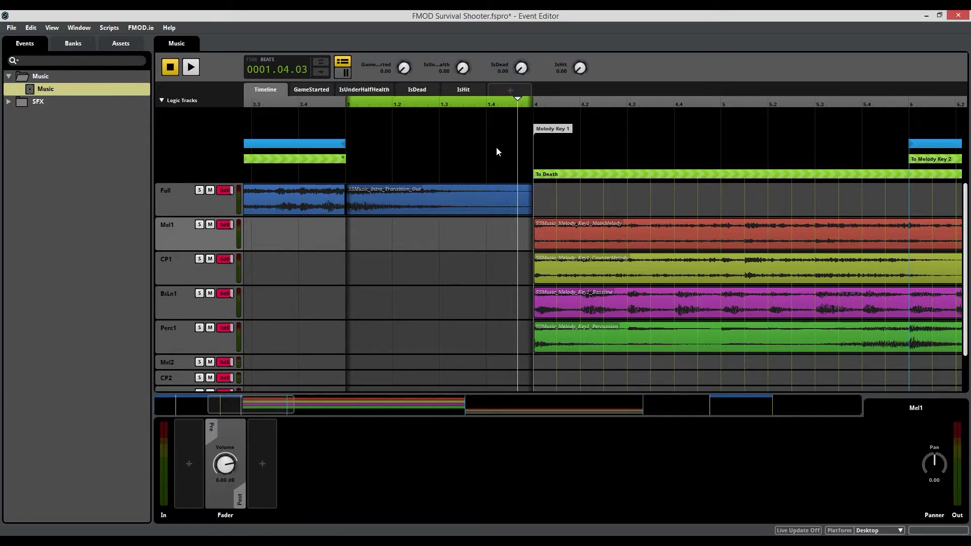
# - Extend the MainMelody clip back into the transition timeline, collapsing and reopening it to compare
pyautogui.moveTo(434, 104); pyautogui.dragTo(405, 103)
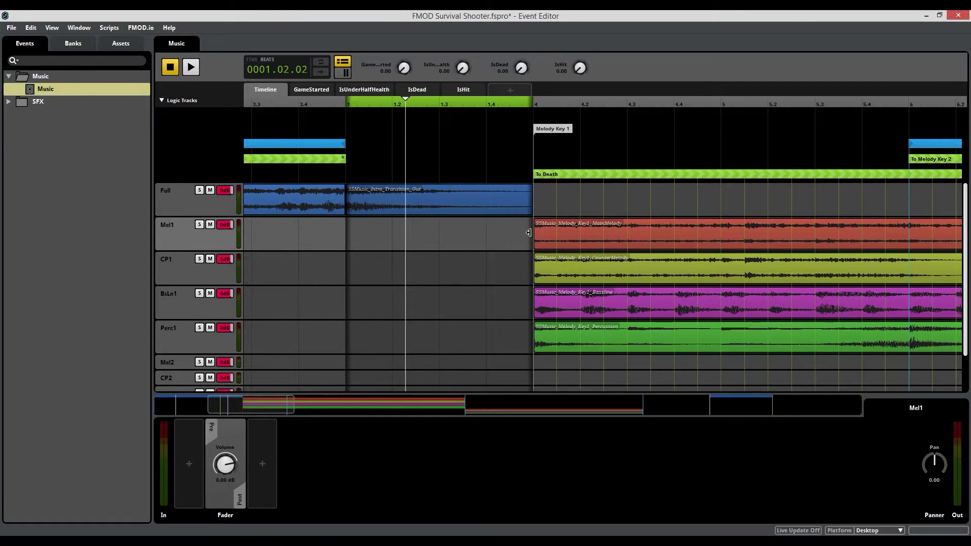
pyautogui.moveTo(529, 233); pyautogui.dragTo(437, 235)
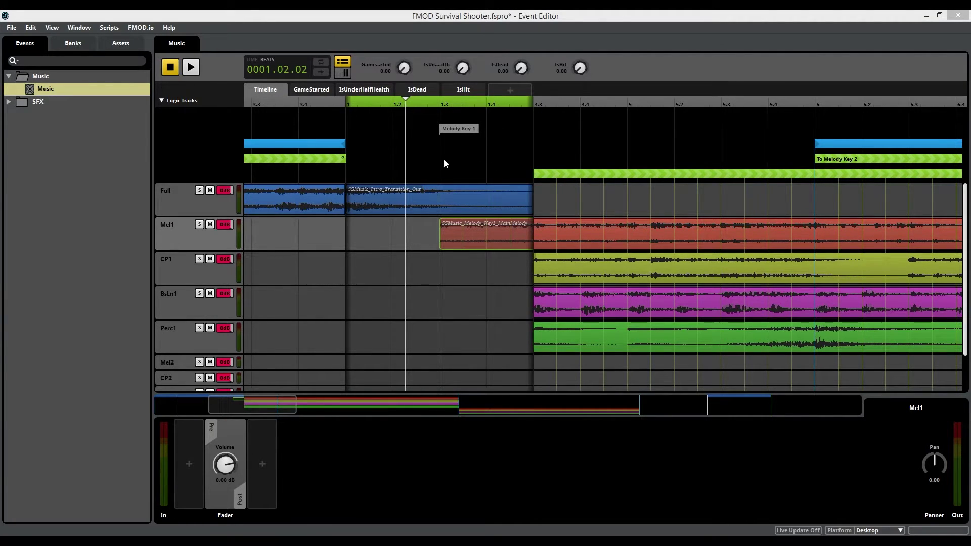
pyautogui.doubleClick(319, 159)
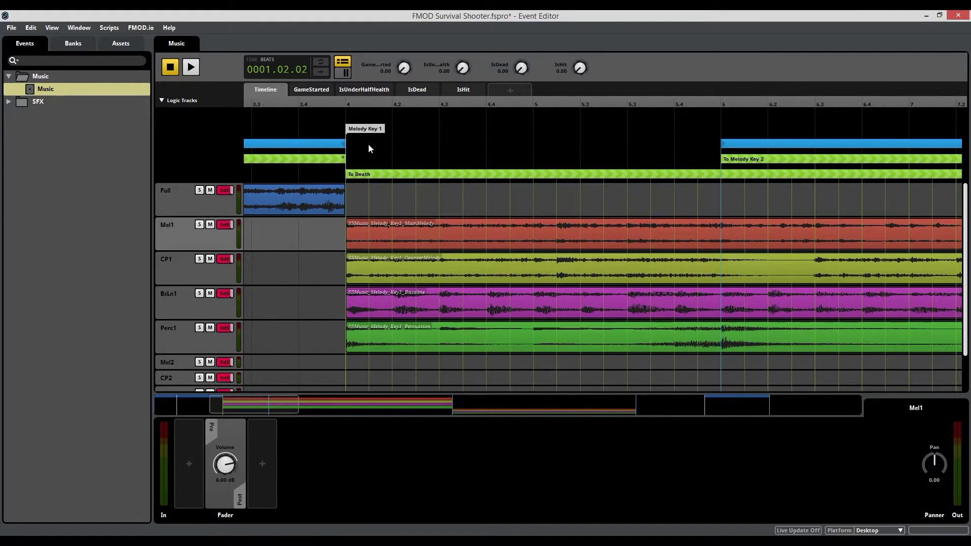
pyautogui.doubleClick(329, 158)
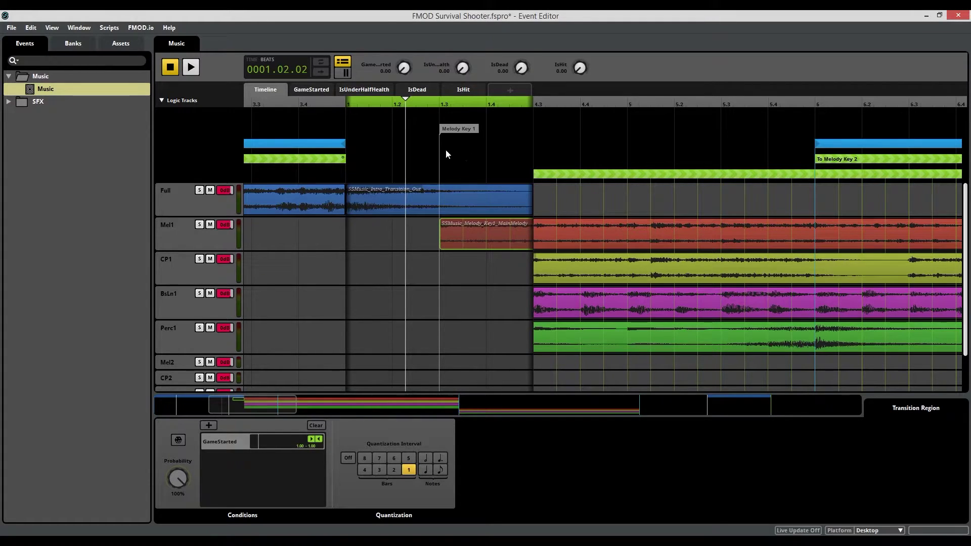
pyautogui.click(402, 261)
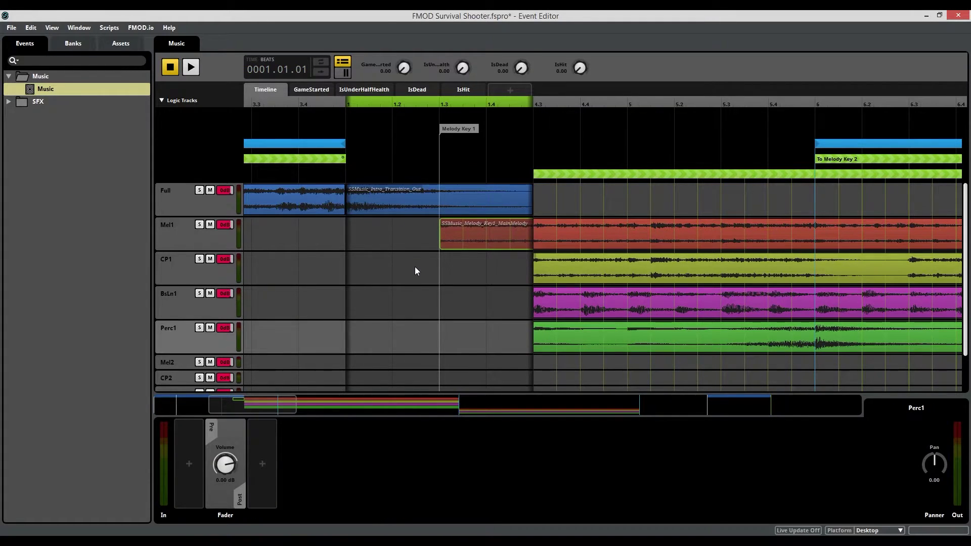
# - Extend the CounterMelody, Bassline and Percussion clips back to beat 1.3
pyautogui.moveTo(532, 273); pyautogui.dragTo(440, 270)
pyautogui.moveTo(531, 301); pyautogui.dragTo(440, 301)
pyautogui.moveTo(531, 336); pyautogui.dragTo(440, 336)
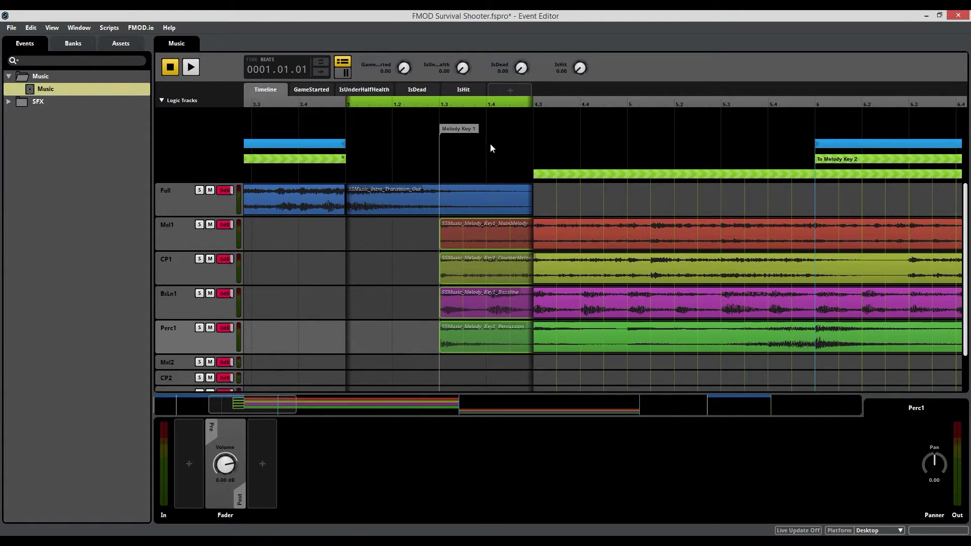
pyautogui.click(351, 103)
pyautogui.press('space')
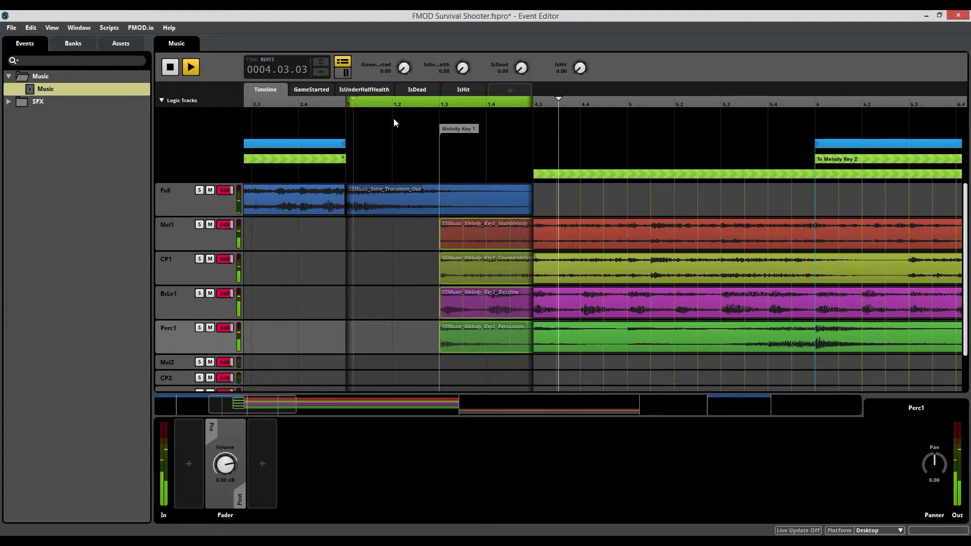
pyautogui.press('space')
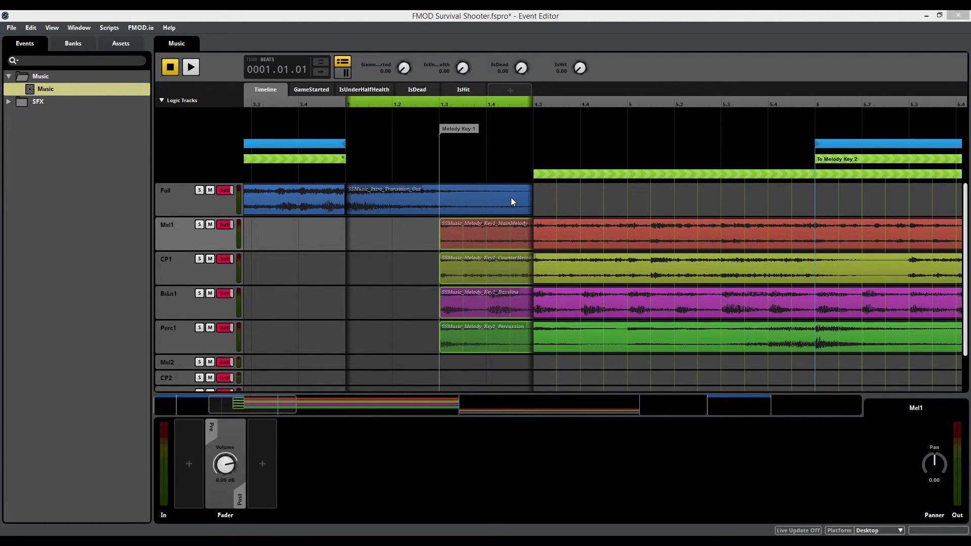
# - Trim SSMusic_Intro_Transition_Out to end at beat 1.3 and audition the transition from its first bar
pyautogui.click(524, 198)
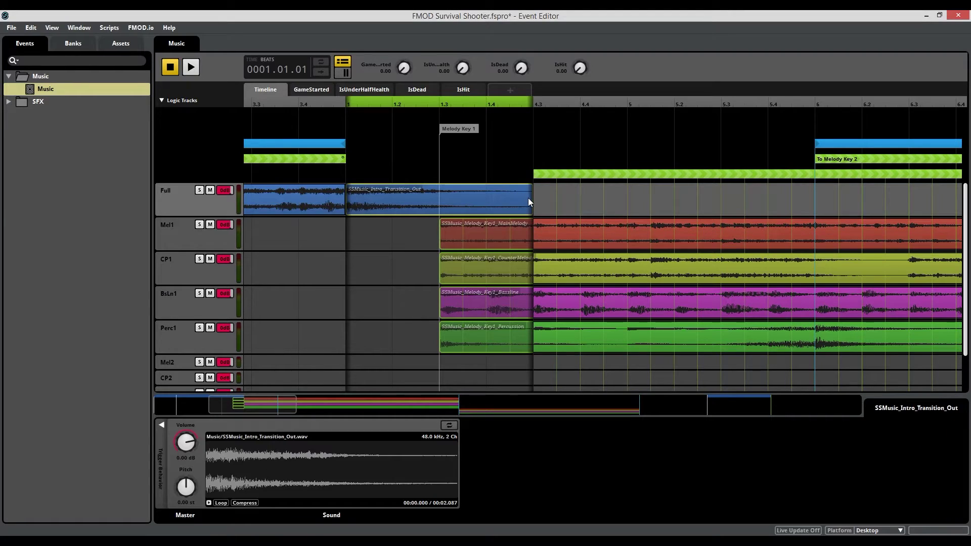
pyautogui.moveTo(531, 198); pyautogui.dragTo(439, 198)
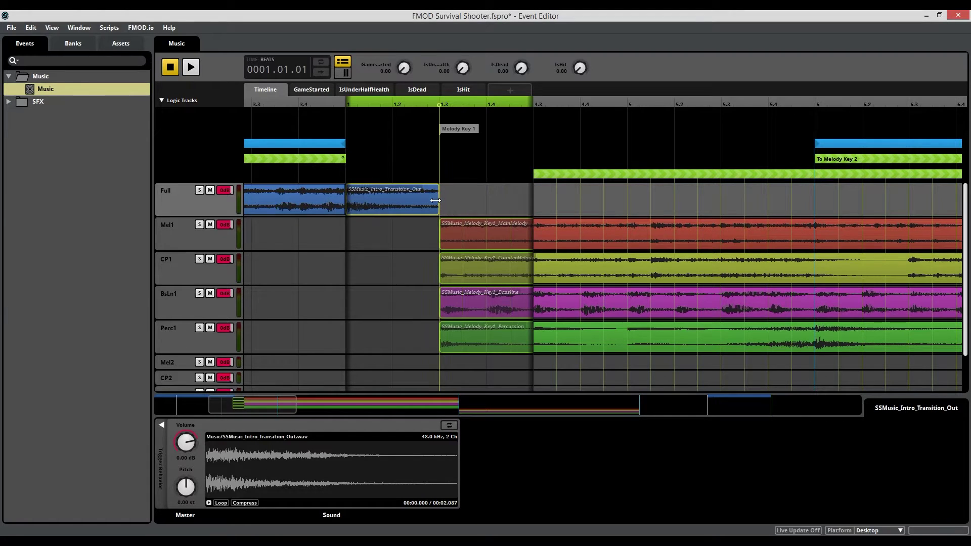
pyautogui.click(351, 103)
pyautogui.press('space')
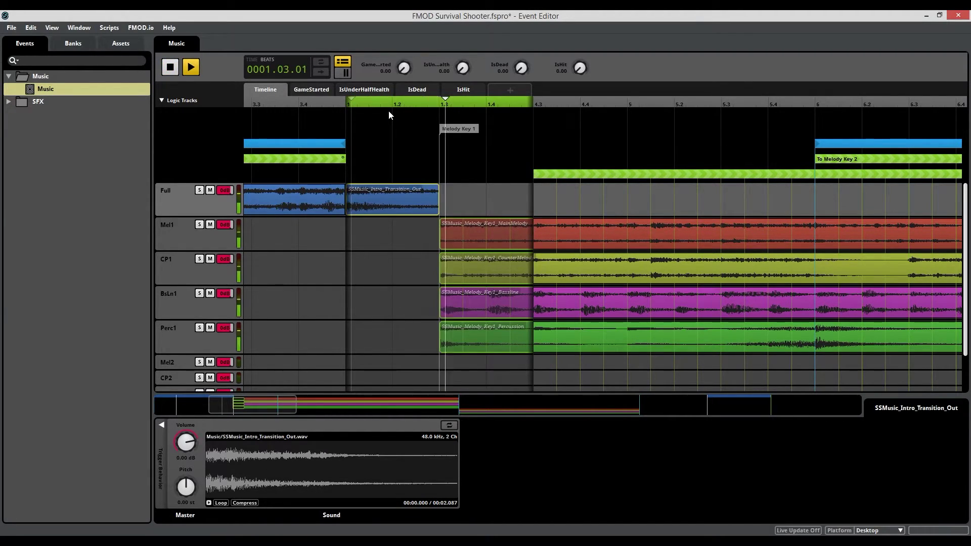
pyautogui.click(351, 101)
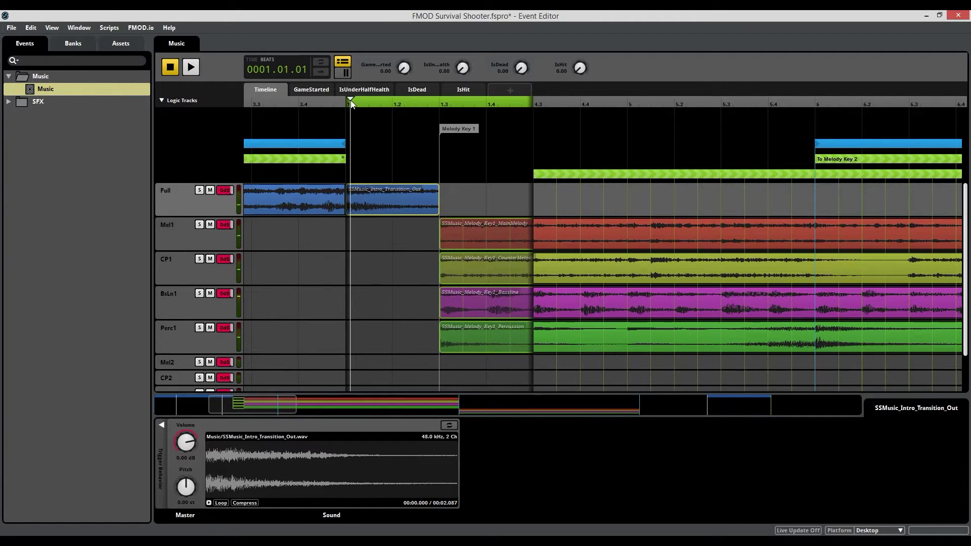
pyautogui.press('space')
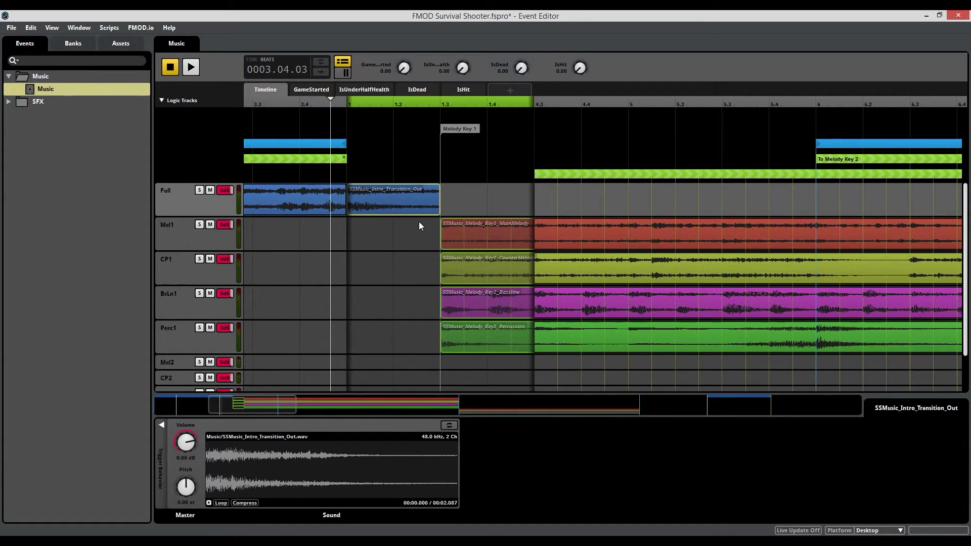
pyautogui.doubleClick(320, 157)
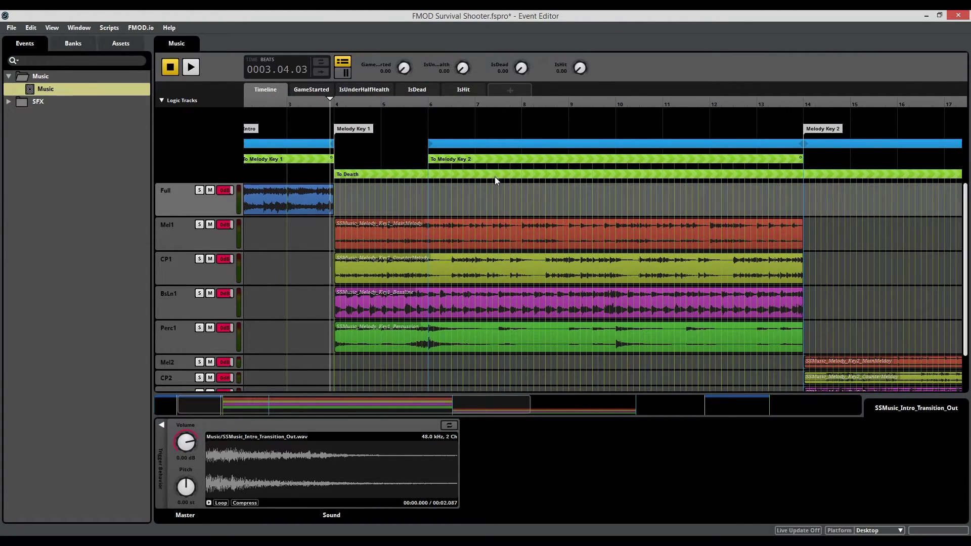
# - Open and zoom into the To Melody Key 2 transition timeline, then select the Mel1 track
pyautogui.doubleClick(504, 160)
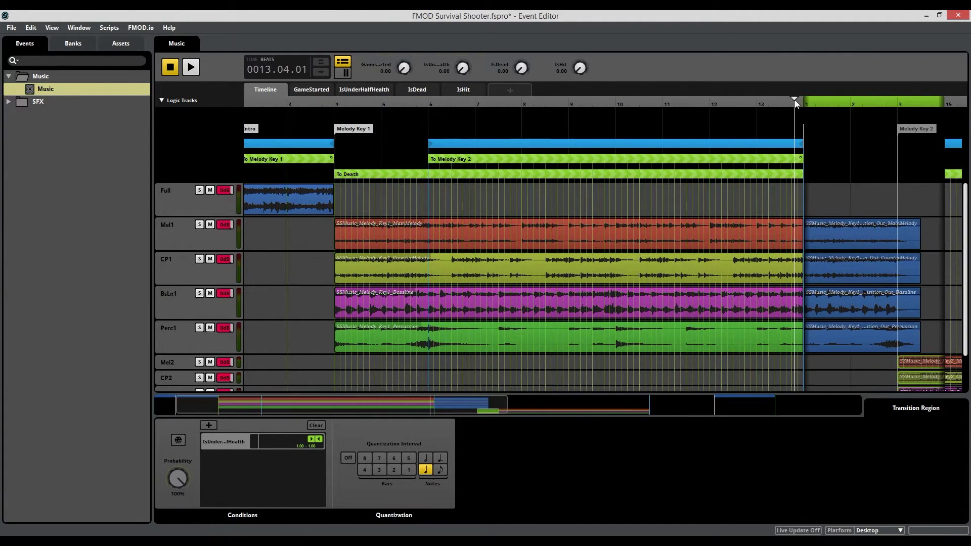
pyautogui.scroll(4, 795, 100)
pyautogui.hscroll(2, 539, 246)
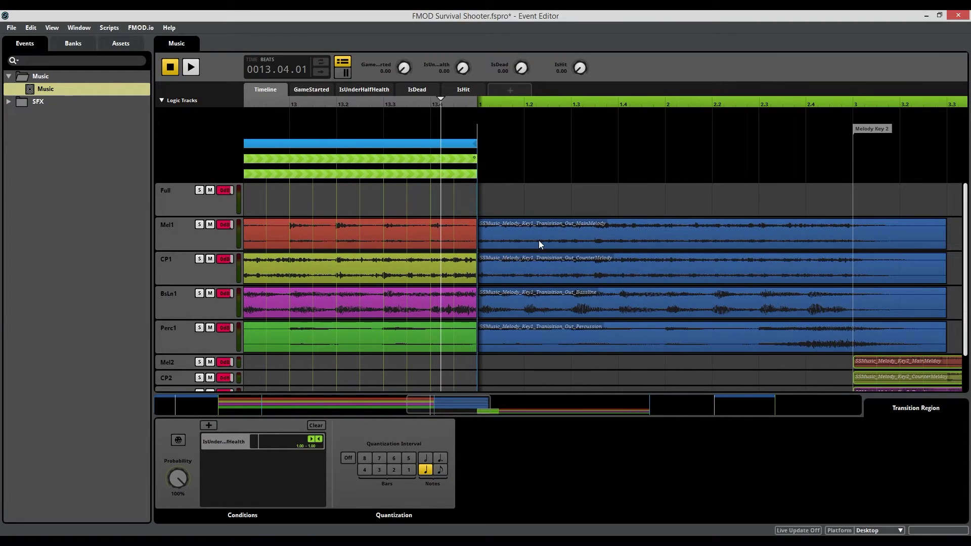
pyautogui.scroll(-2, 538, 241)
pyautogui.scroll(-1, 540, 241)
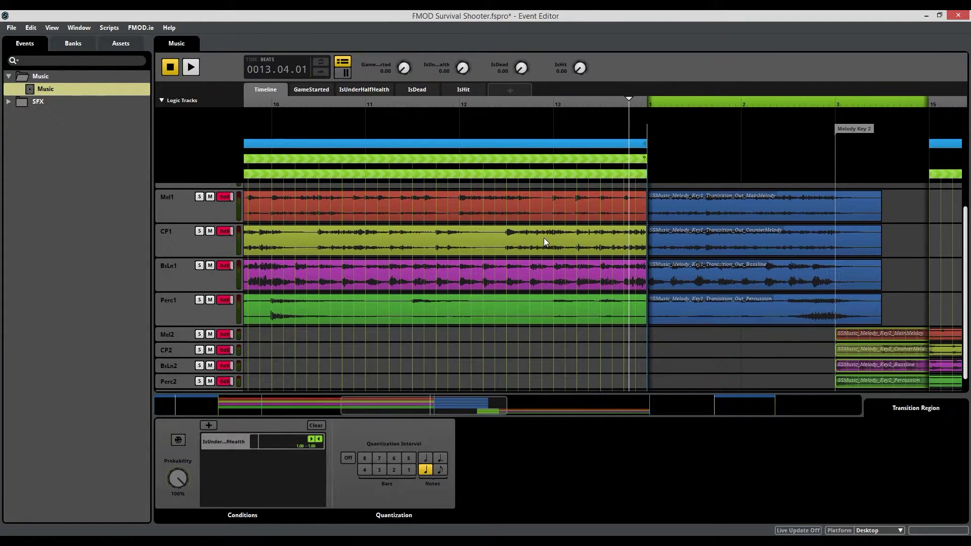
pyautogui.hscroll(4, 546, 238)
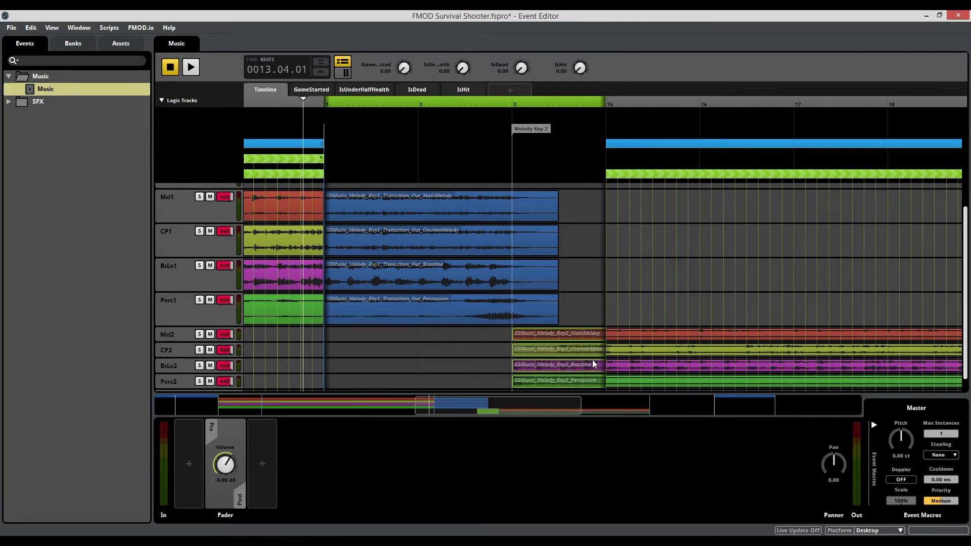
pyautogui.click(199, 212)
# - Reduce the track height of Mel1, CP1, BsLn1 and Perc1 so all tracks fit
pyautogui.keyDown('shift'); pyautogui.click(183, 306); pyautogui.keyUp('shift')
pyautogui.rightClick(181, 209)
pyautogui.click(268, 304)
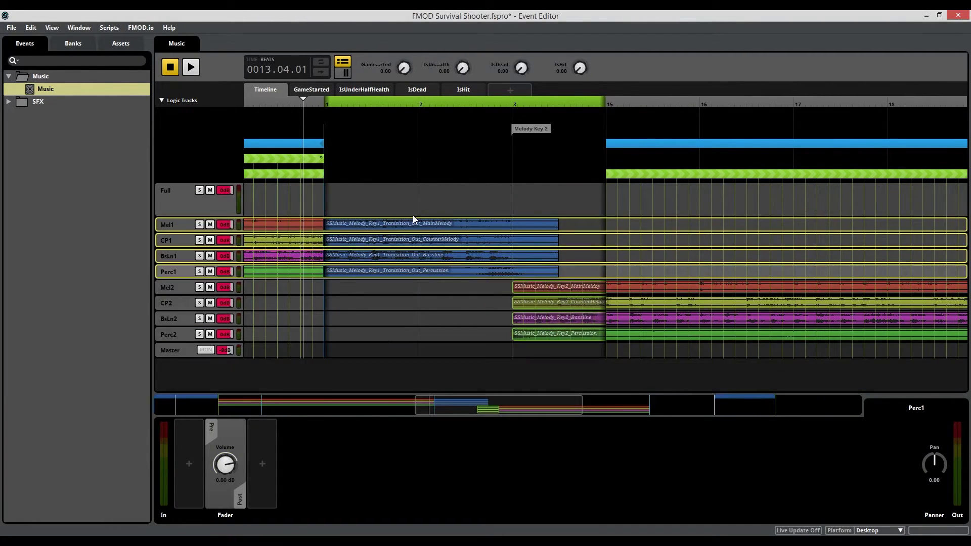
pyautogui.click(413, 216)
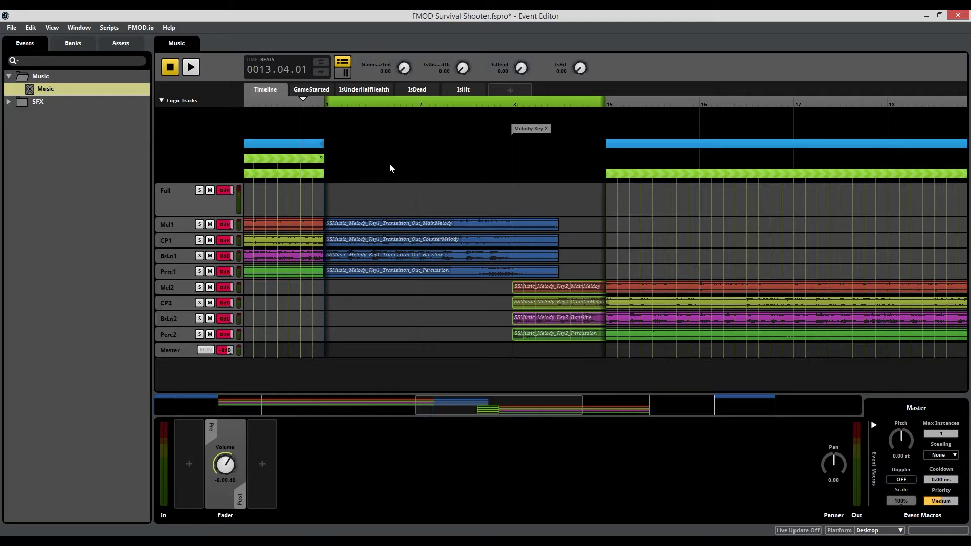
# - Audition the transition into Melody Key 2 from the start, with short and longer overlapping clips
pyautogui.press('Home')
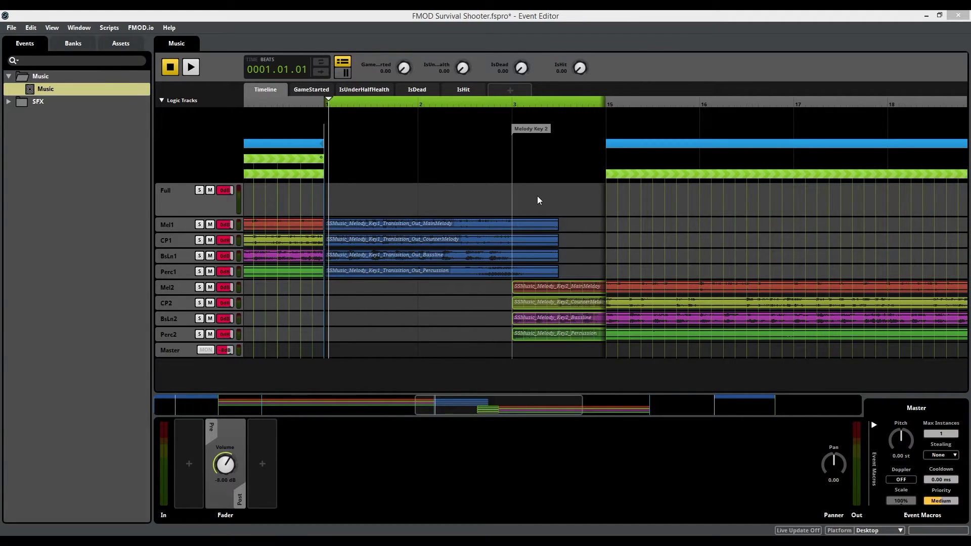
pyautogui.press('space')
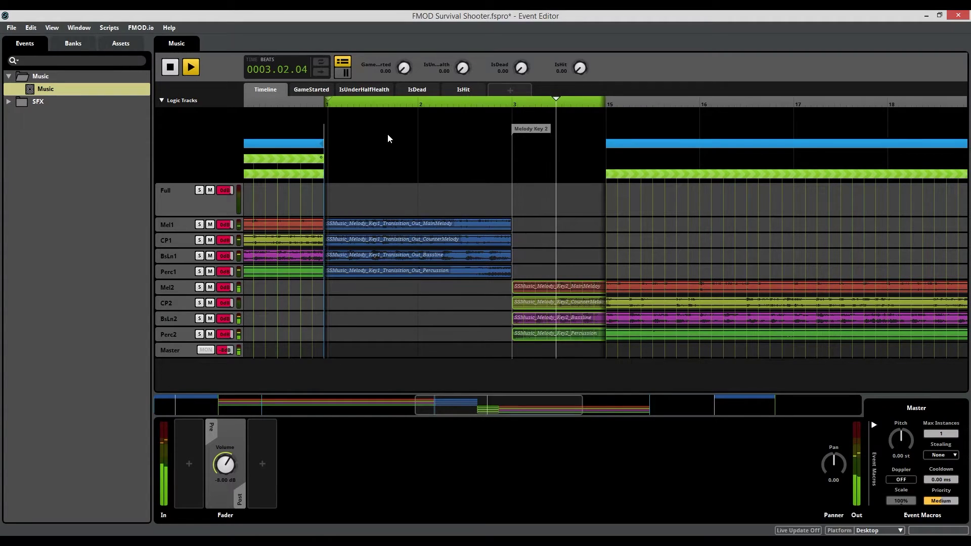
pyautogui.press('space')
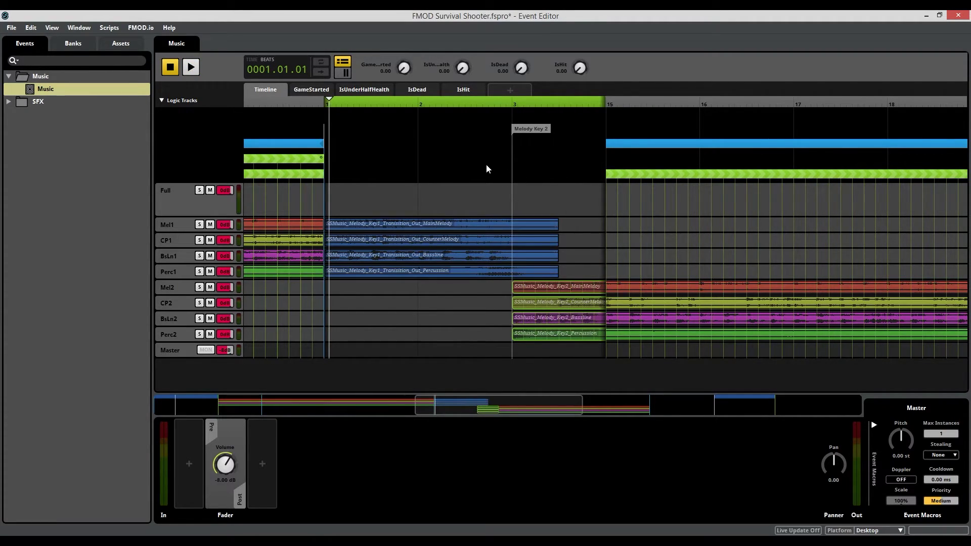
pyautogui.press('space')
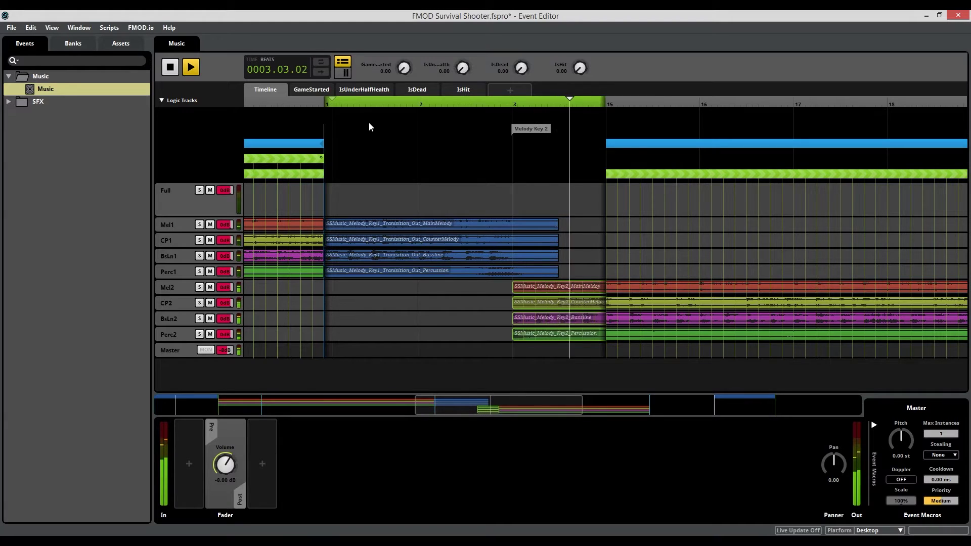
pyautogui.press('space')
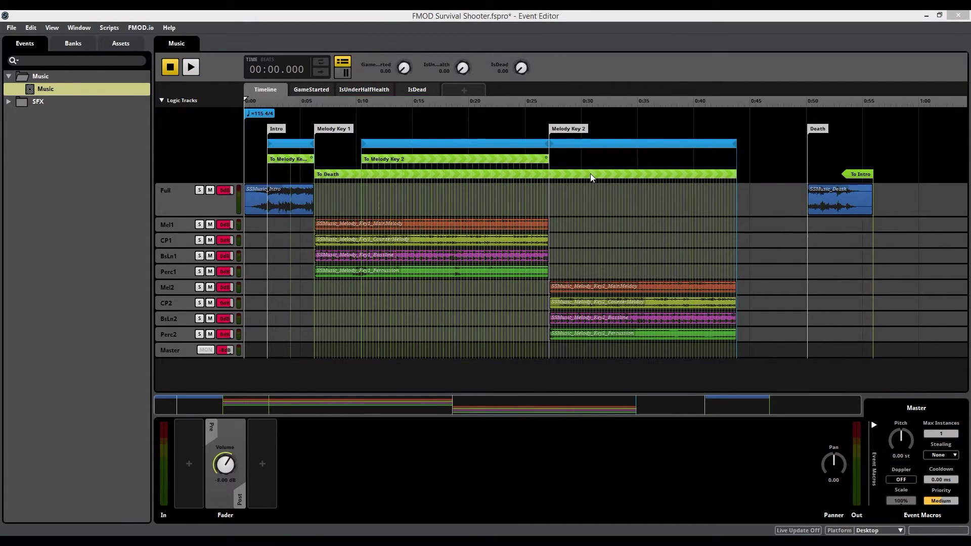
# - Check the To Death IsDead condition and drag its transition timeline back to zero length
pyautogui.doubleClick(593, 174)
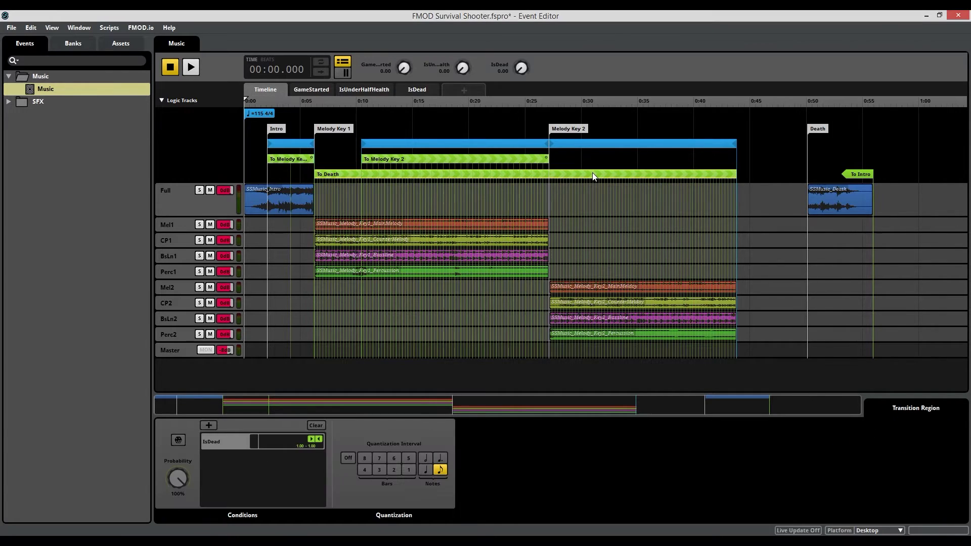
pyautogui.moveTo(517, 396); pyautogui.dragTo(598, 404)
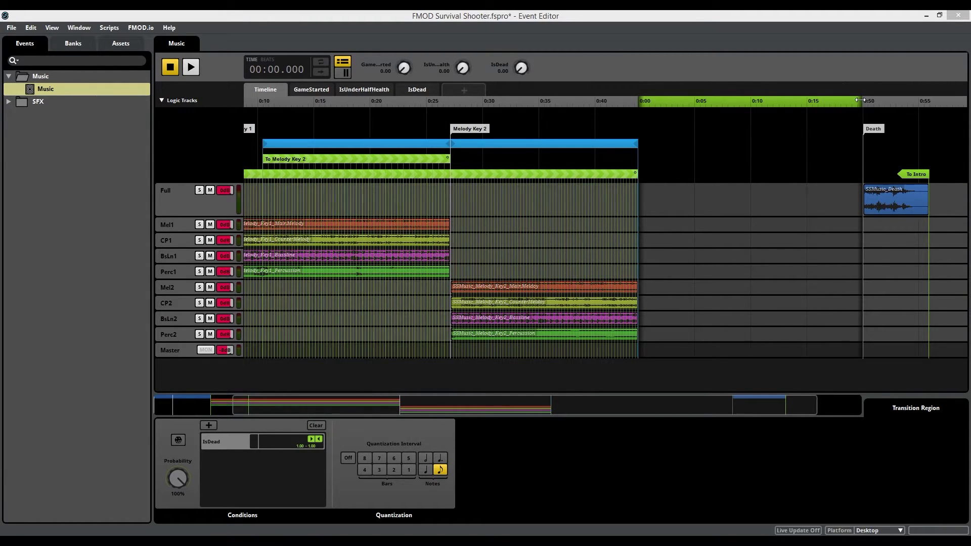
pyautogui.moveTo(860, 101); pyautogui.dragTo(752, 100)
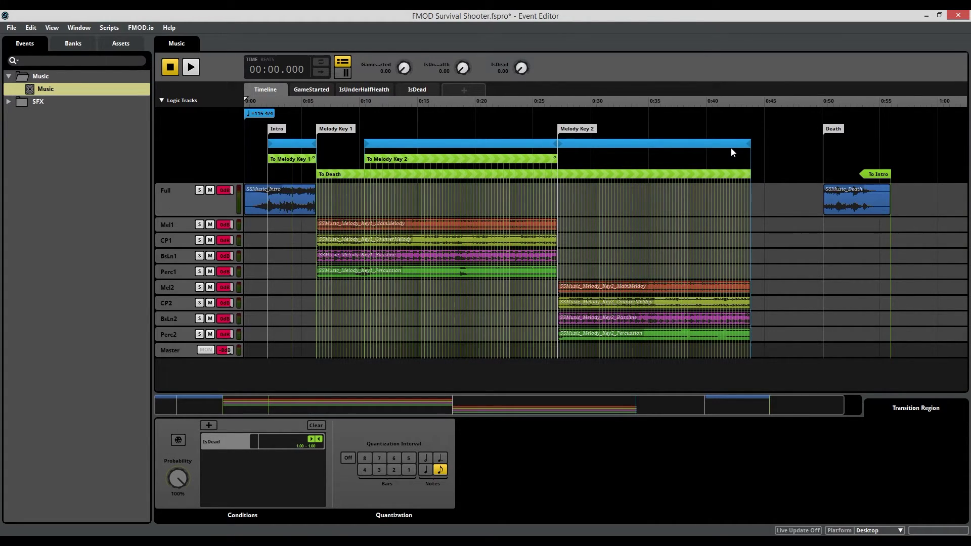
pyautogui.doubleClick(675, 175)
pyautogui.doubleClick(714, 174)
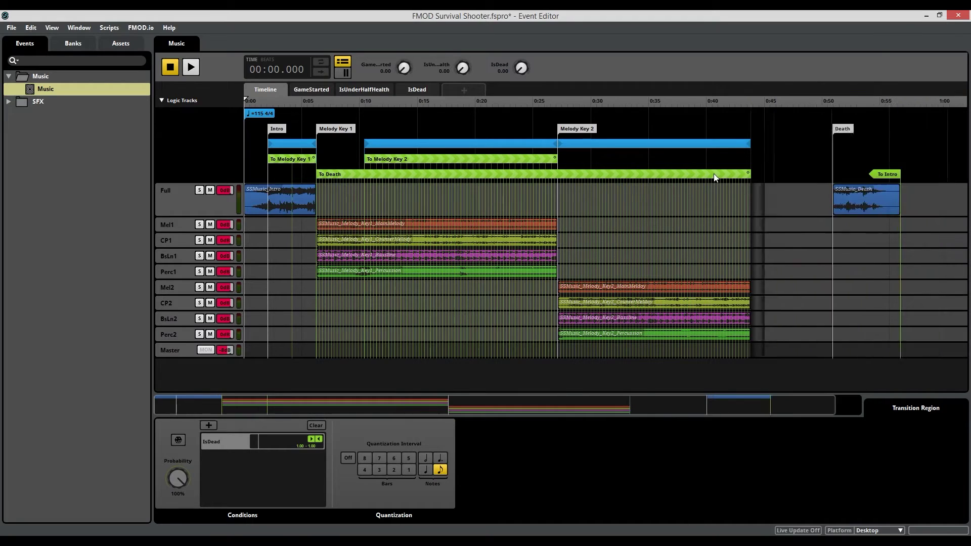
pyautogui.click(733, 102)
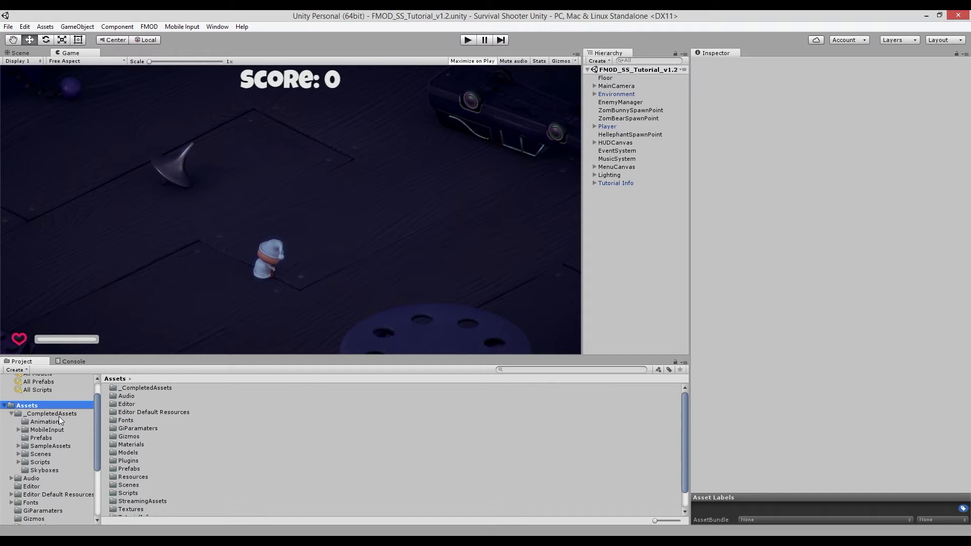
# - Open MusicControl from _CompletedAssets > Scripts > Managers in Visual Studio
pyautogui.click(59, 414)
pyautogui.doubleClick(130, 428)
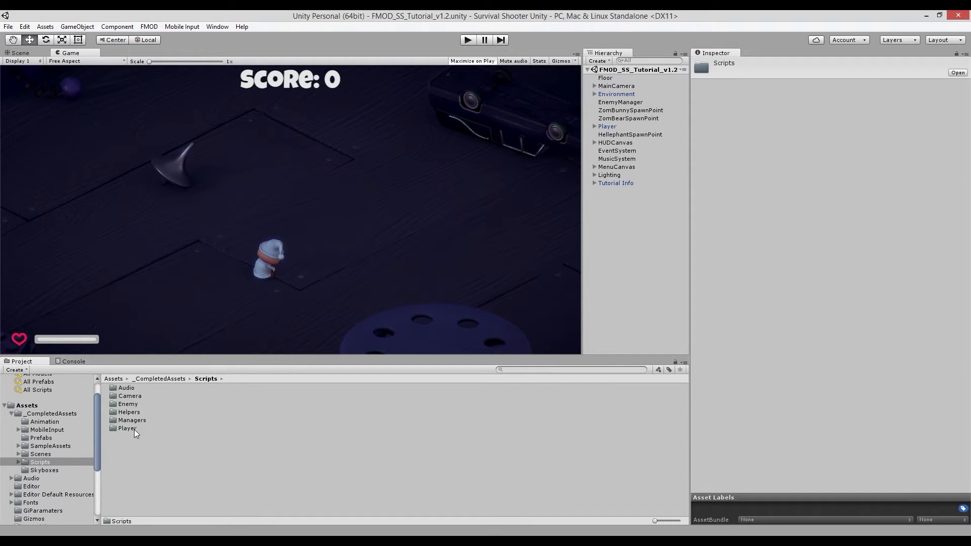
pyautogui.doubleClick(141, 422)
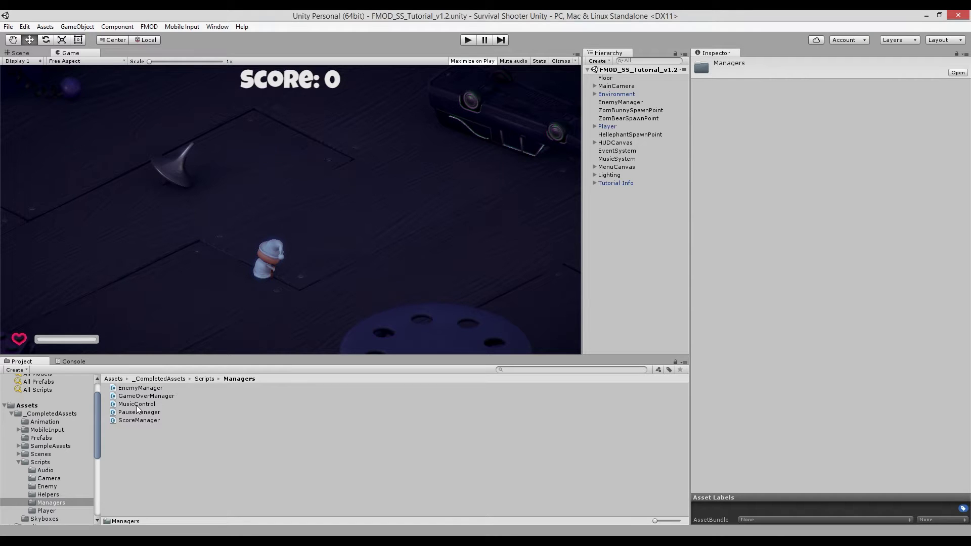
pyautogui.doubleClick(136, 405)
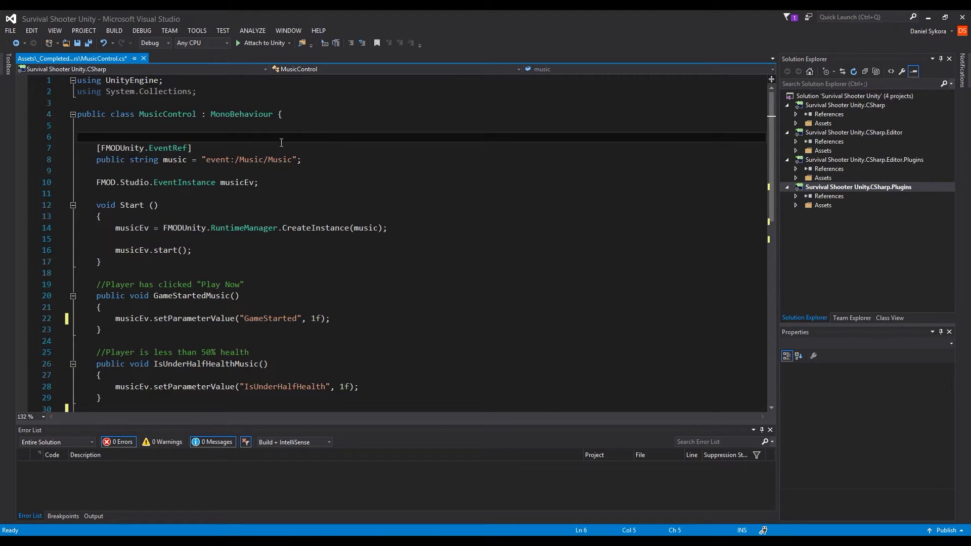
pyautogui.scroll(-2, 253, 216)
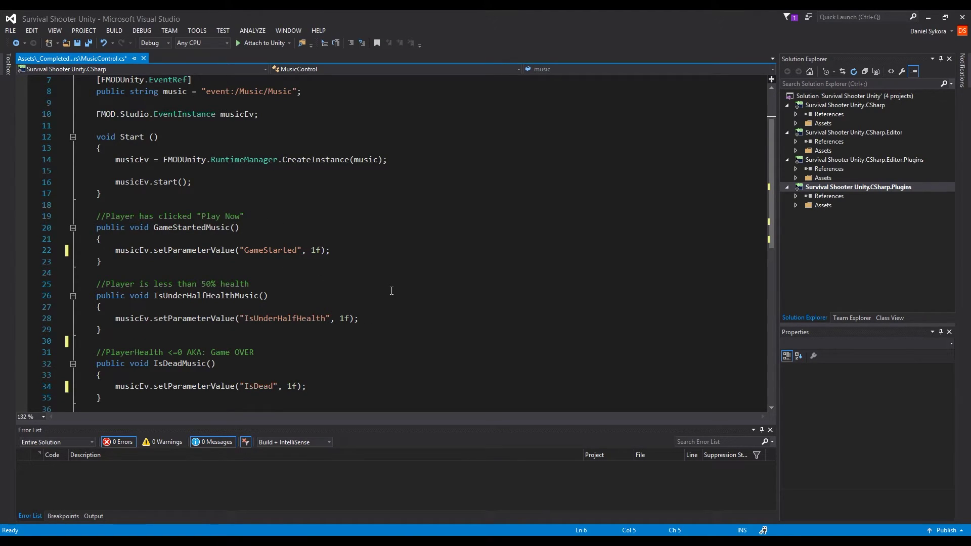
pyautogui.scroll(2, 303, 217)
pyautogui.press('Up')
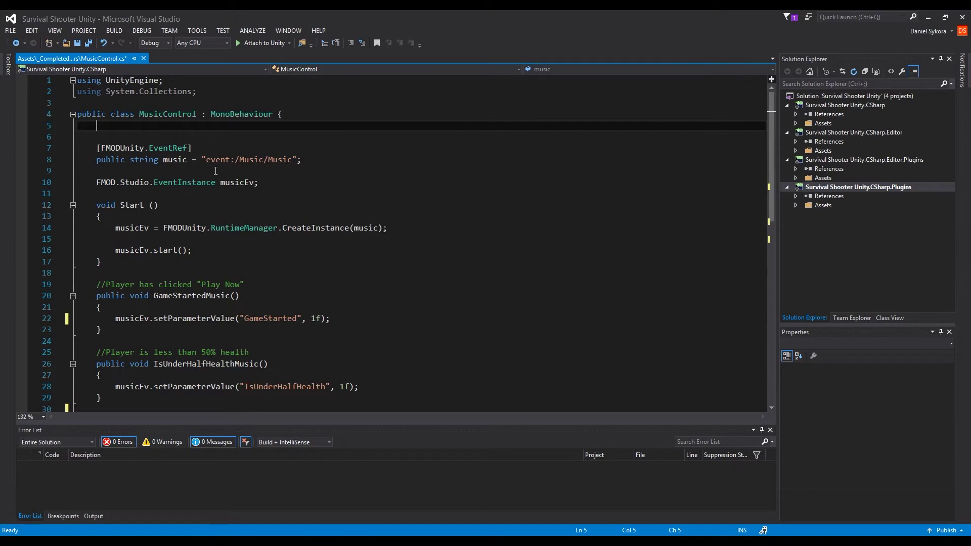
pyautogui.press('Down')
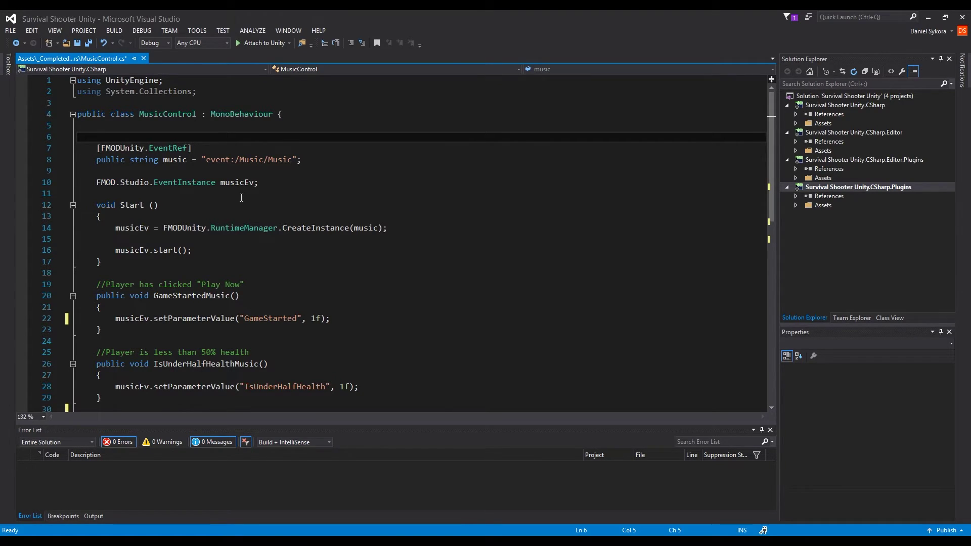
pyautogui.doubleClick(132, 205)
pyautogui.click(200, 216)
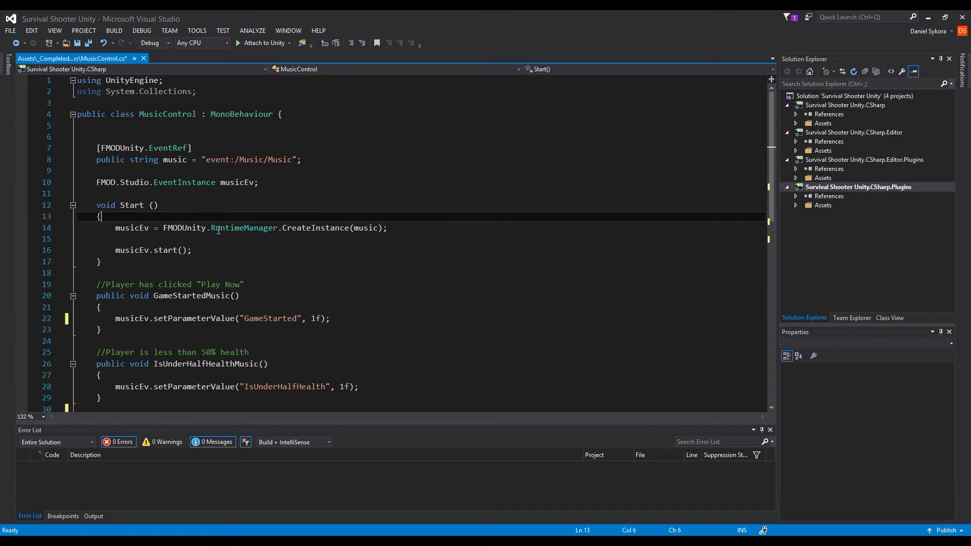
pyautogui.doubleClick(366, 228)
pyautogui.write('"event:/Music/Music"')
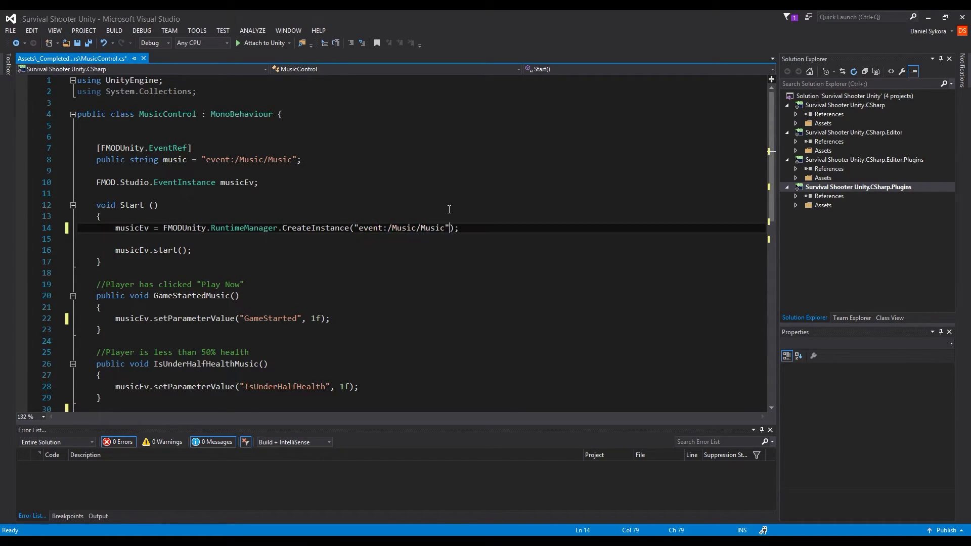
pyautogui.hotkey('ctrl', 'z')
pyautogui.moveTo(148, 230)
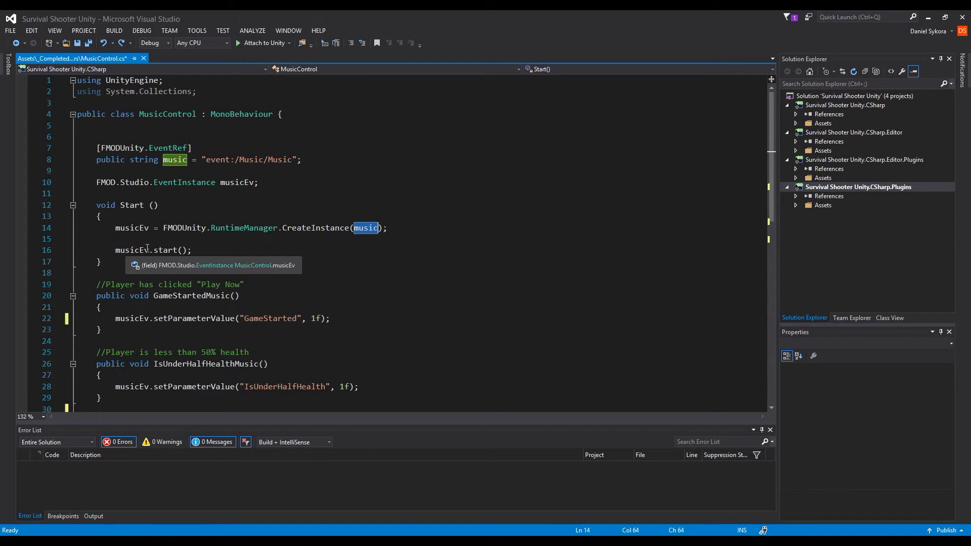
pyautogui.click(225, 249)
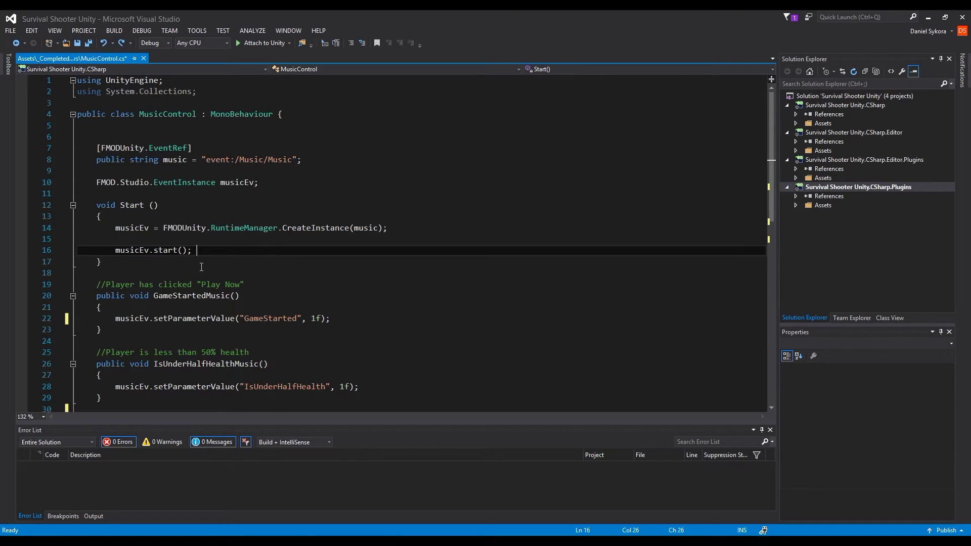
pyautogui.scroll(-2, 201, 267)
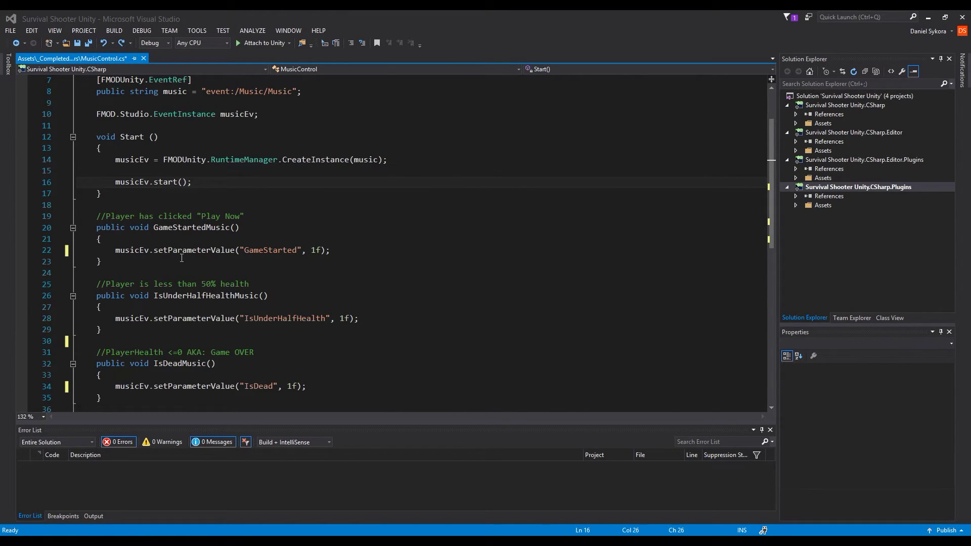
pyautogui.click(129, 251)
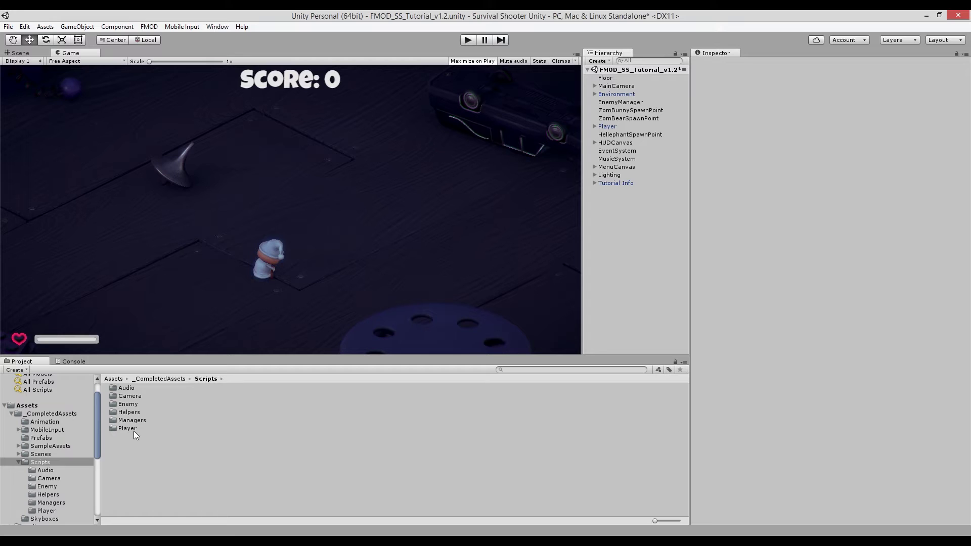
pyautogui.doubleClick(132, 430)
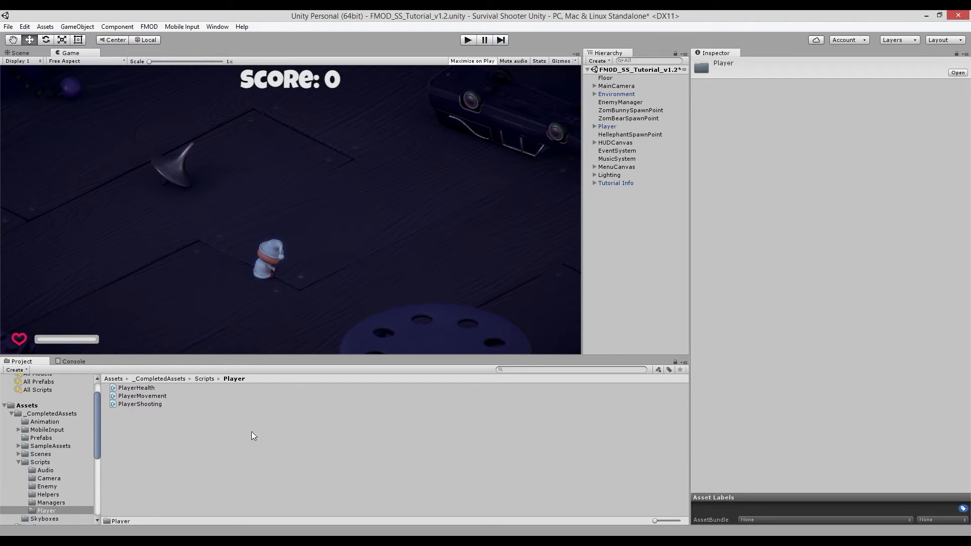
# - Open the PlayerHealth script and assign MusicSystem to the Player's Music System field
pyautogui.click(607, 183)
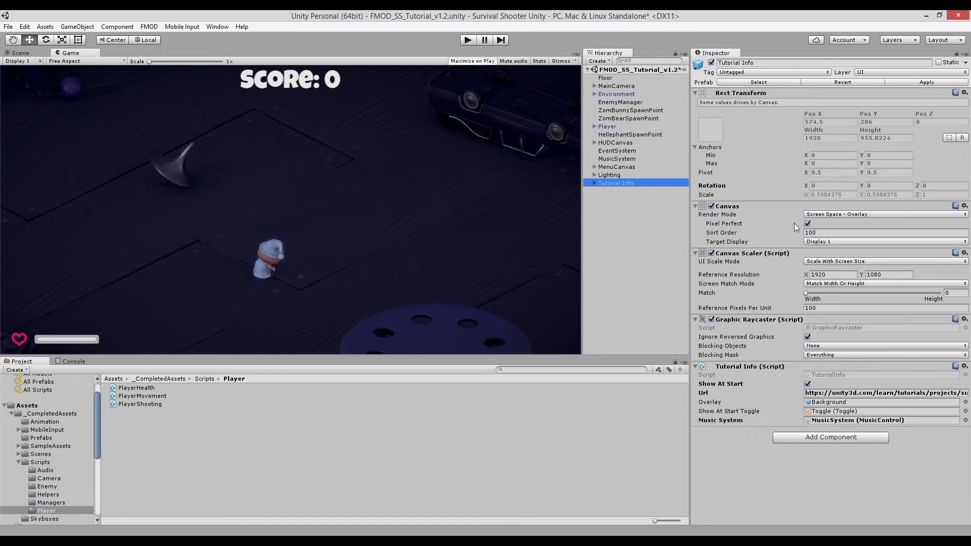
pyautogui.click(205, 417)
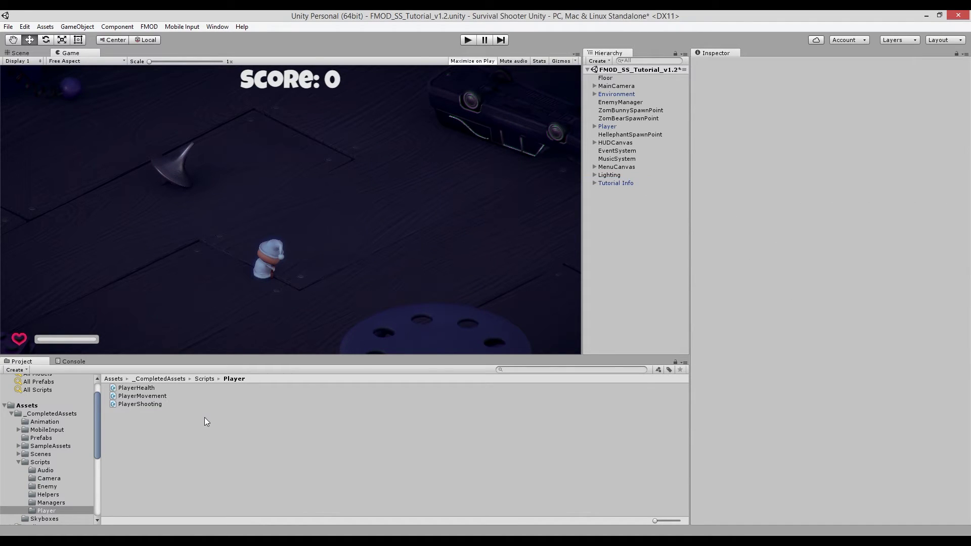
pyautogui.doubleClick(137, 388)
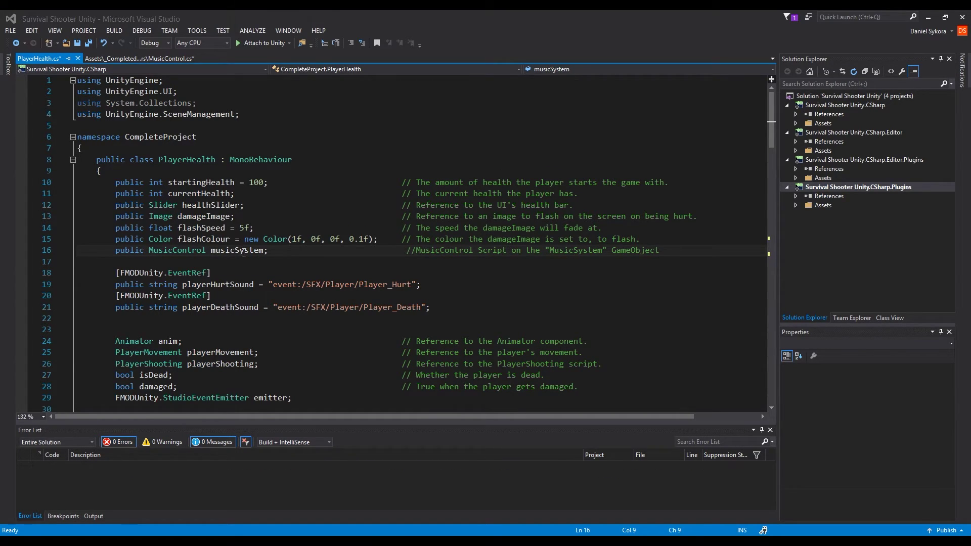
pyautogui.press('Left')
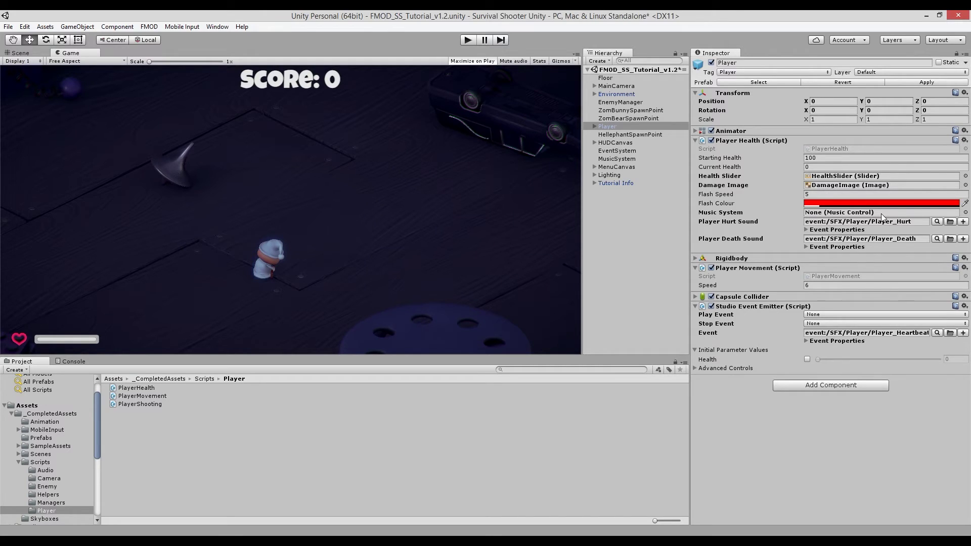
pyautogui.moveTo(612, 159); pyautogui.dragTo(809, 211)
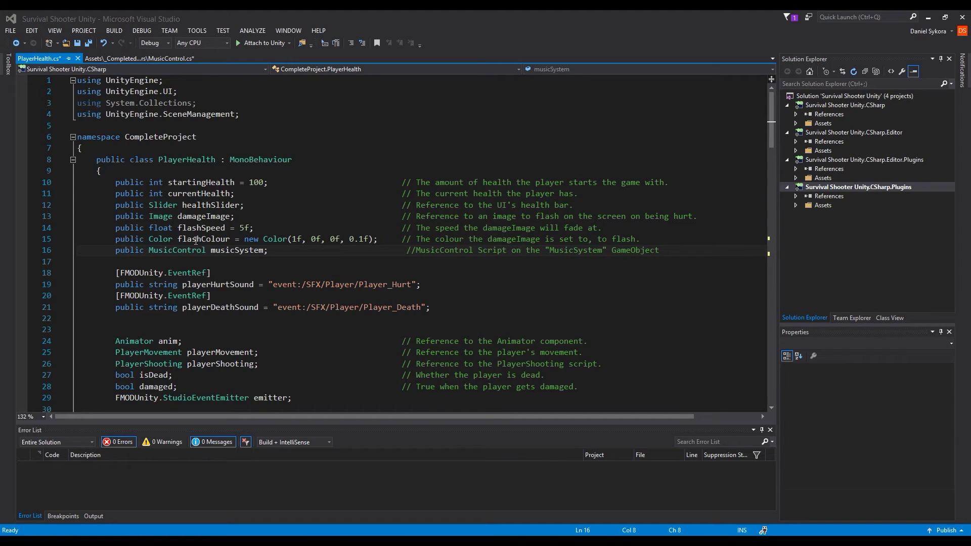
pyautogui.click(113, 60)
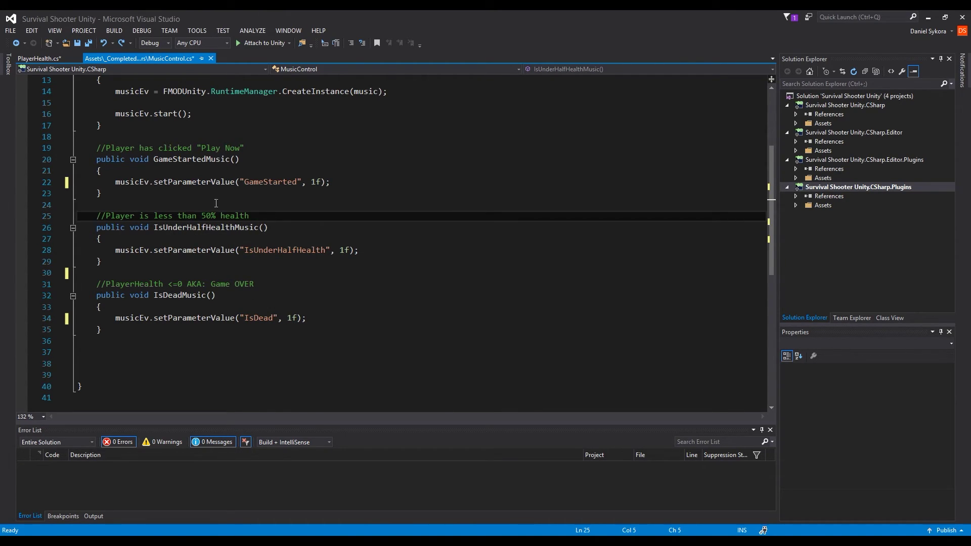
pyautogui.hotkey('ctrl', 'Tab')
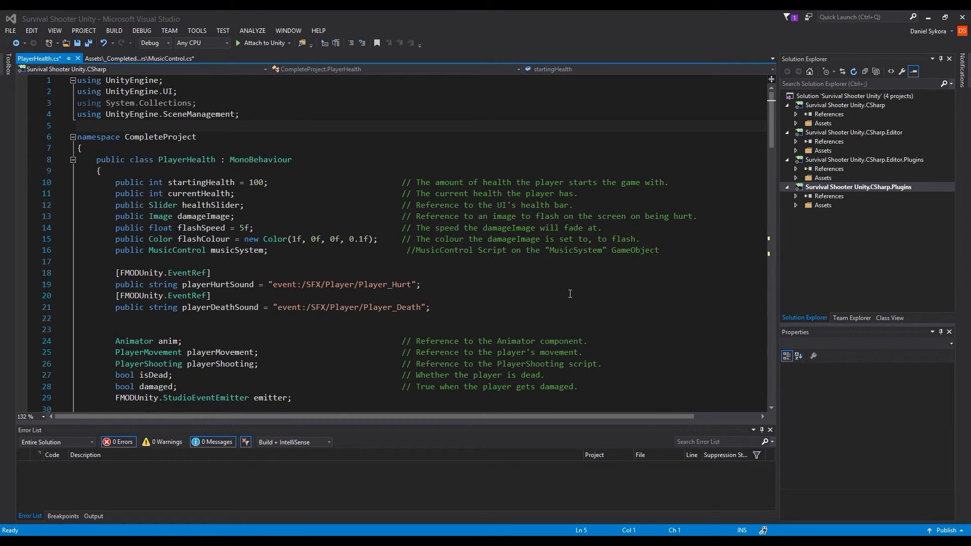
pyautogui.moveTo(772, 115); pyautogui.dragTo(772, 172)
pyautogui.scroll(-12, 155, 124)
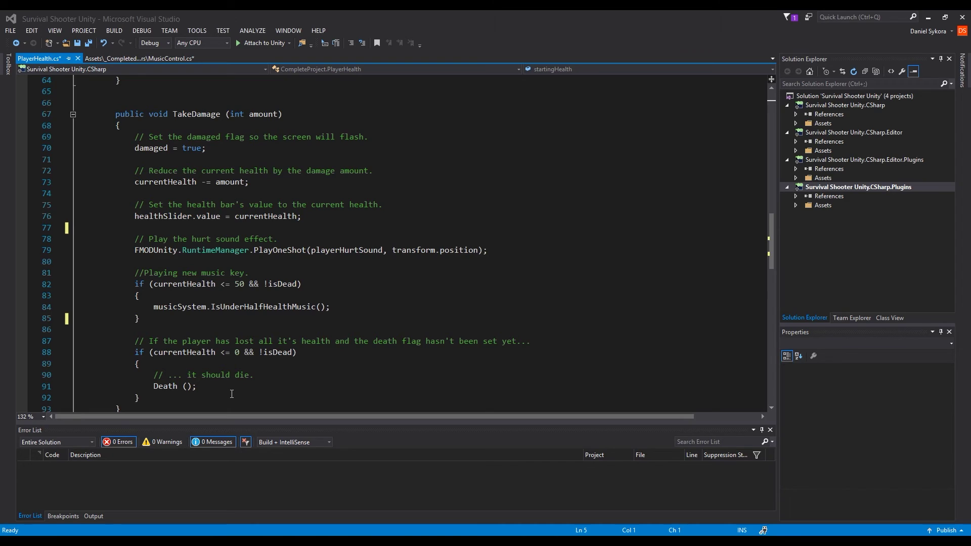
pyautogui.scroll(-11, 232, 395)
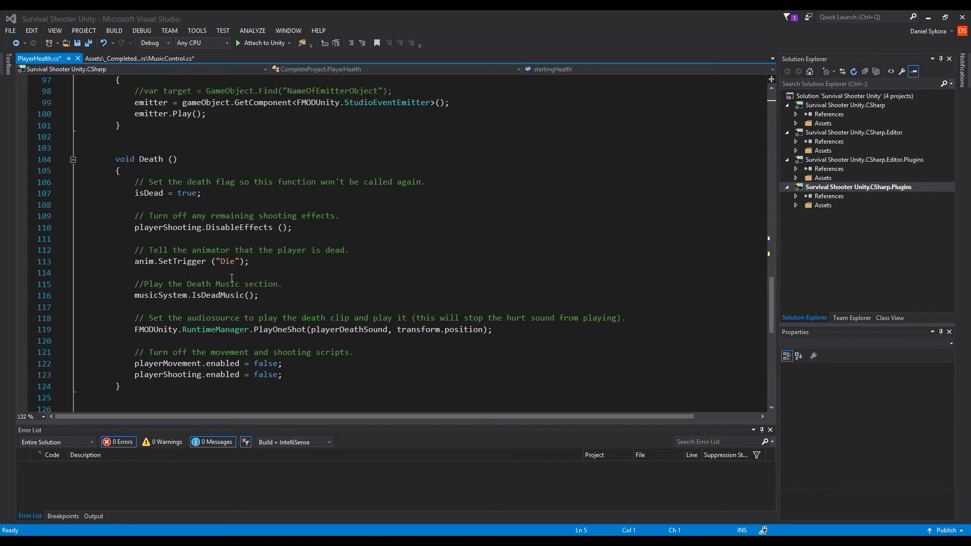
# - Review IsDeadMusic in PlayerHealth's Death(), view MusicControl.cs, then return to PlayerHealth.cs
pyautogui.moveTo(193, 296)
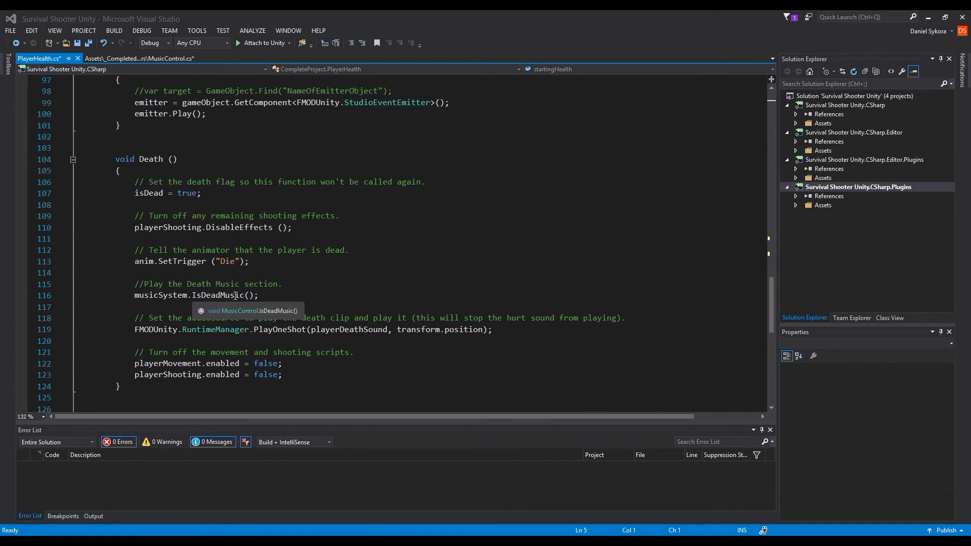
pyautogui.click(137, 59)
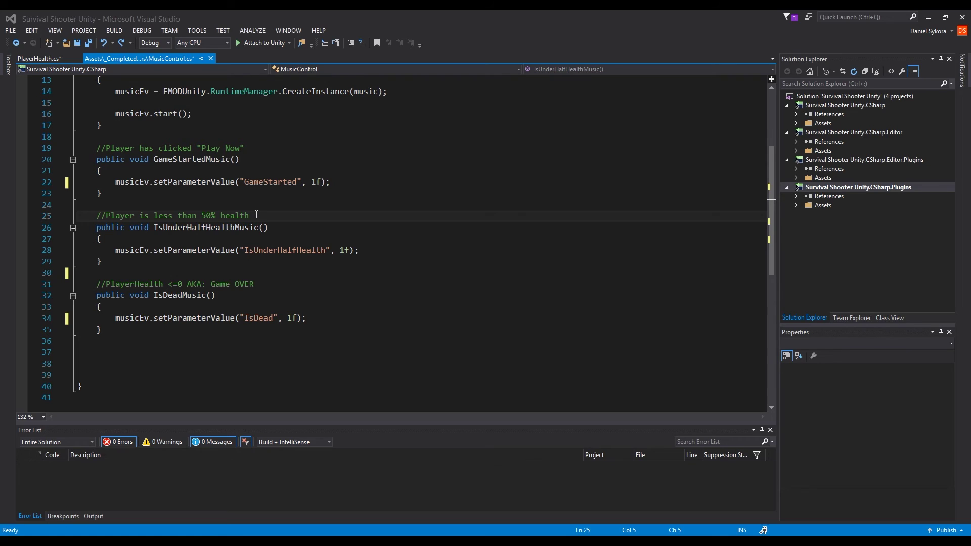
pyautogui.click(46, 59)
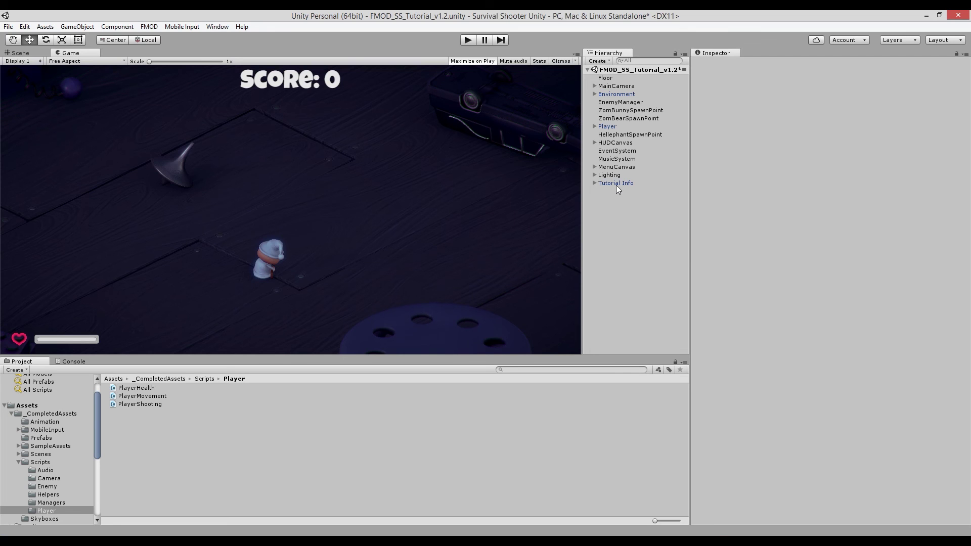
# - Inspect Tutorial Info in Unity, confirming its Music System references MusicSystem (MusicControl)
pyautogui.click(617, 183)
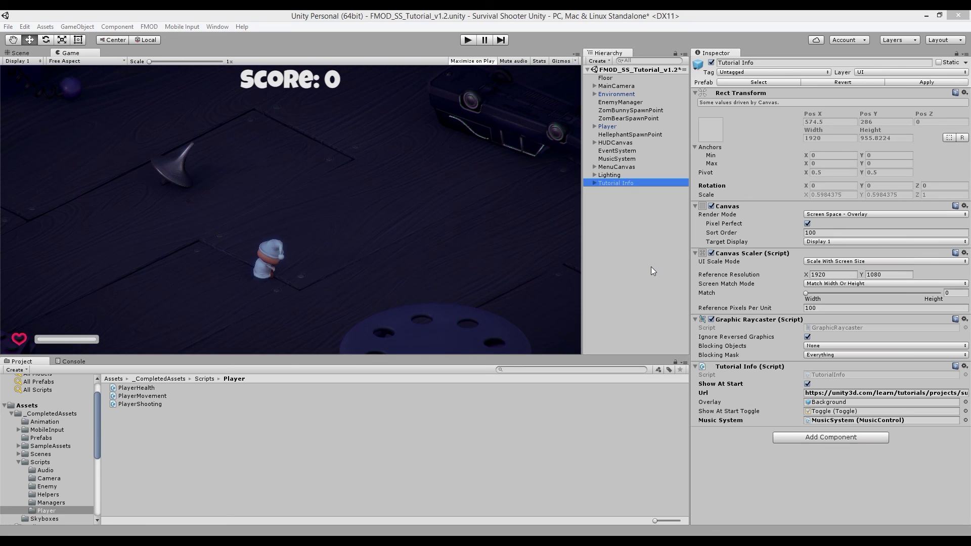
pyautogui.click(590, 215)
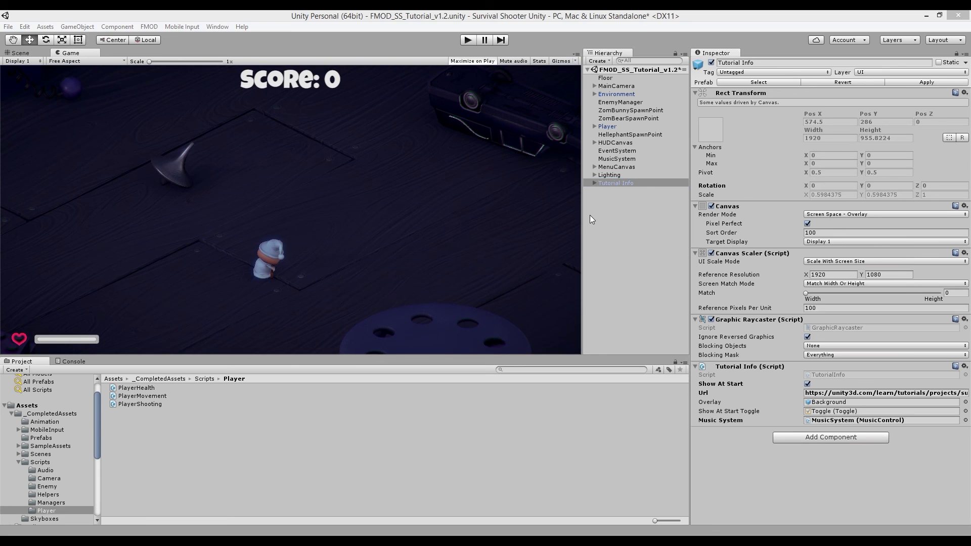